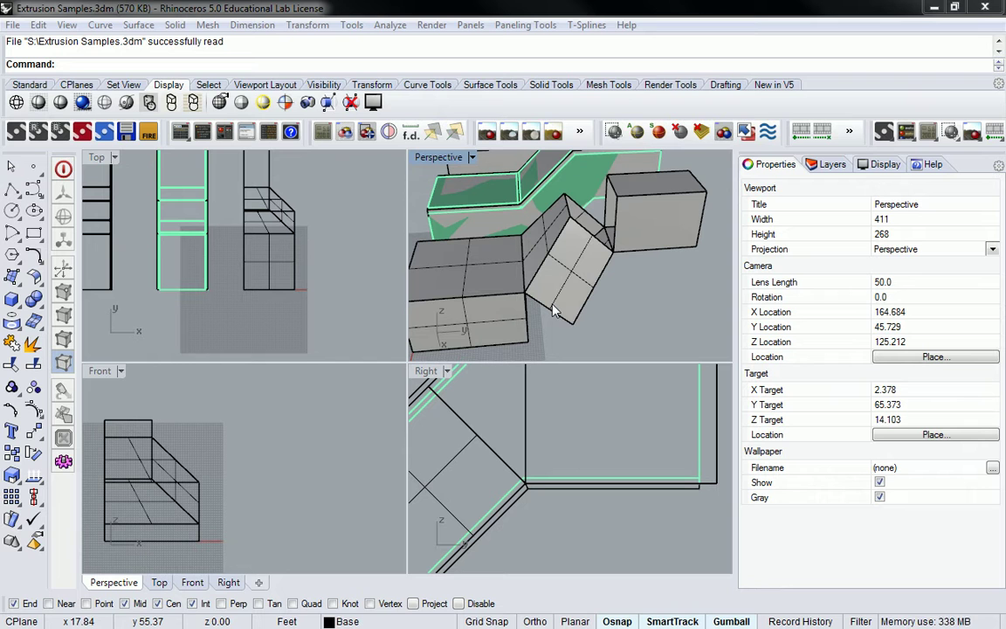
Select the closed profile curve at the duct's lower bend, choosing 'curve' among the overlapping objects.
mouse_move(551, 310)
right_mouse_down()
mouse_move(535, 299)
mouse_move(554, 291)
right_mouse_up()
left_click(543, 302)
left_click(614, 341)
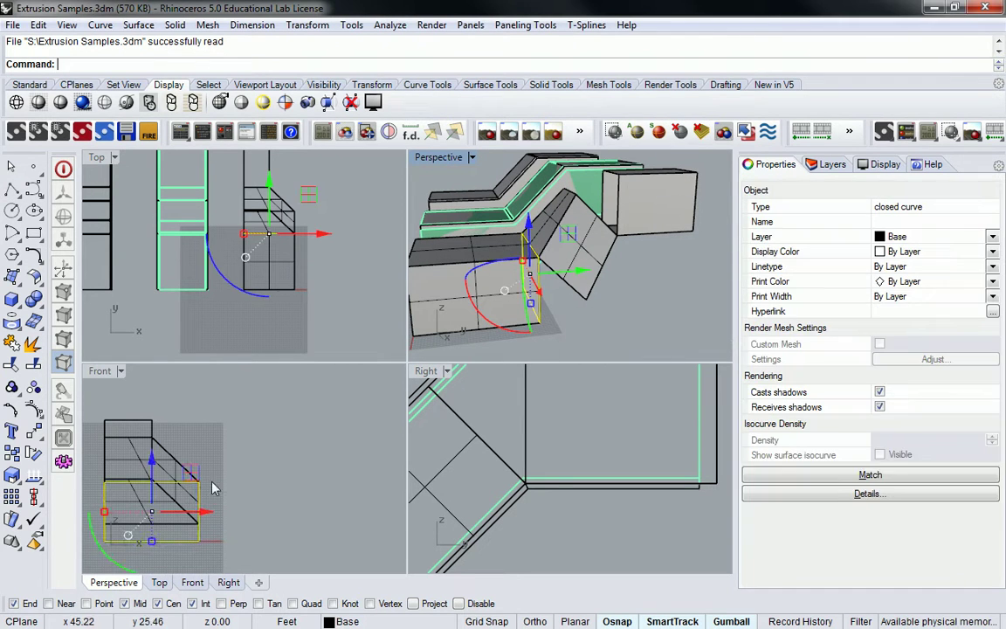
scroll(247, 422, "down", 3)
scroll(471, 445, "down", 4)
scroll(489, 470, "up", 5)
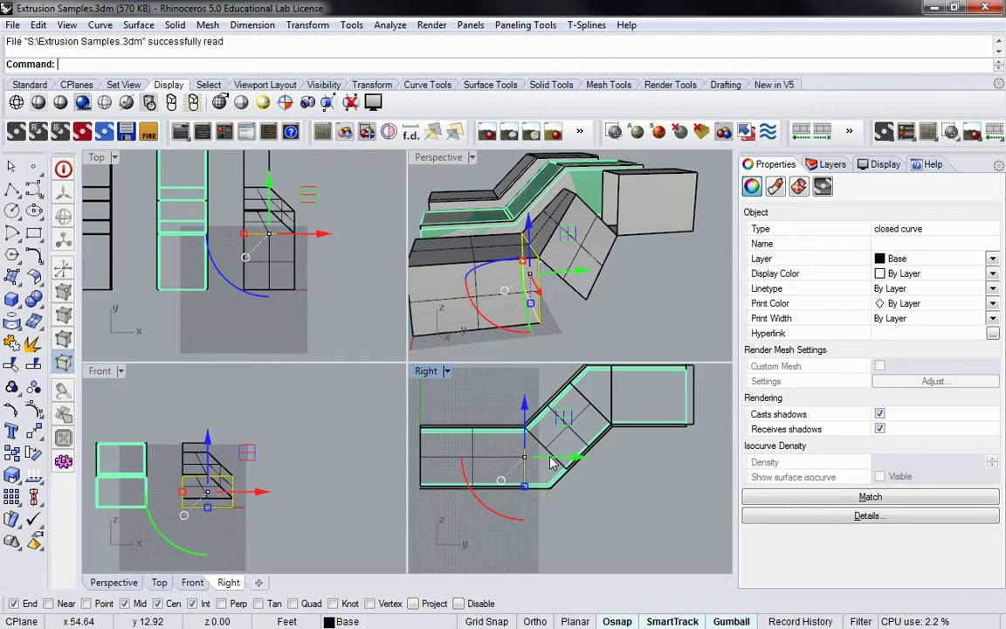
scroll(522, 446, "up", 2)
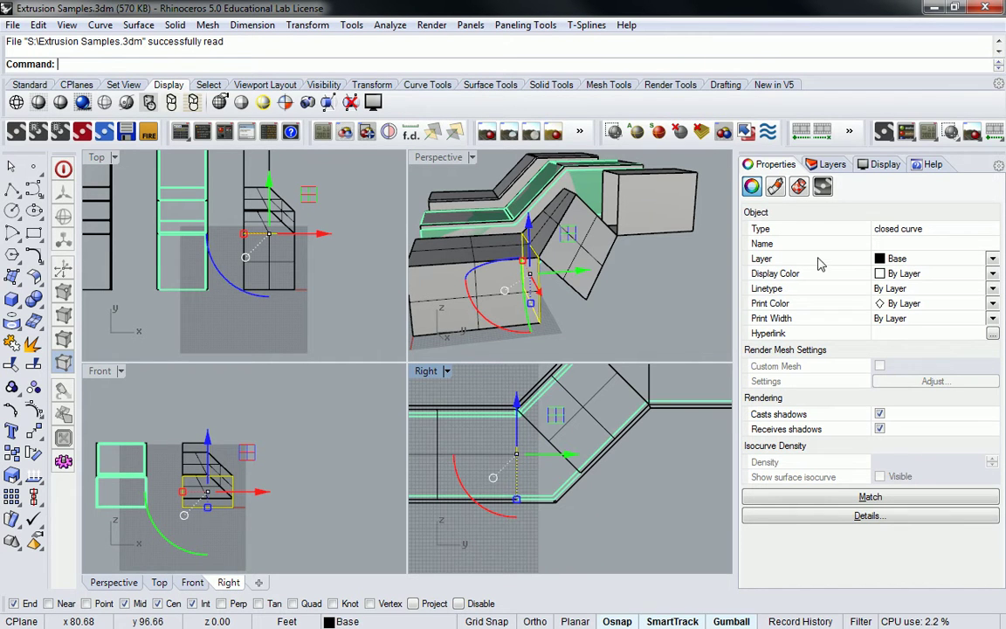
scroll(575, 189, "down", 5)
Crossing-select all duct parts in Top view and drag them along Y away from the samples.
right_click_drag(574, 190, 320, 221)
key("Escape")
scroll(320, 221, "down", 3)
right_click_drag(260, 206, 270, 225)
left_click_drag(270, 225, 286, 276)
left_click_drag(253, 233, 271, 196)
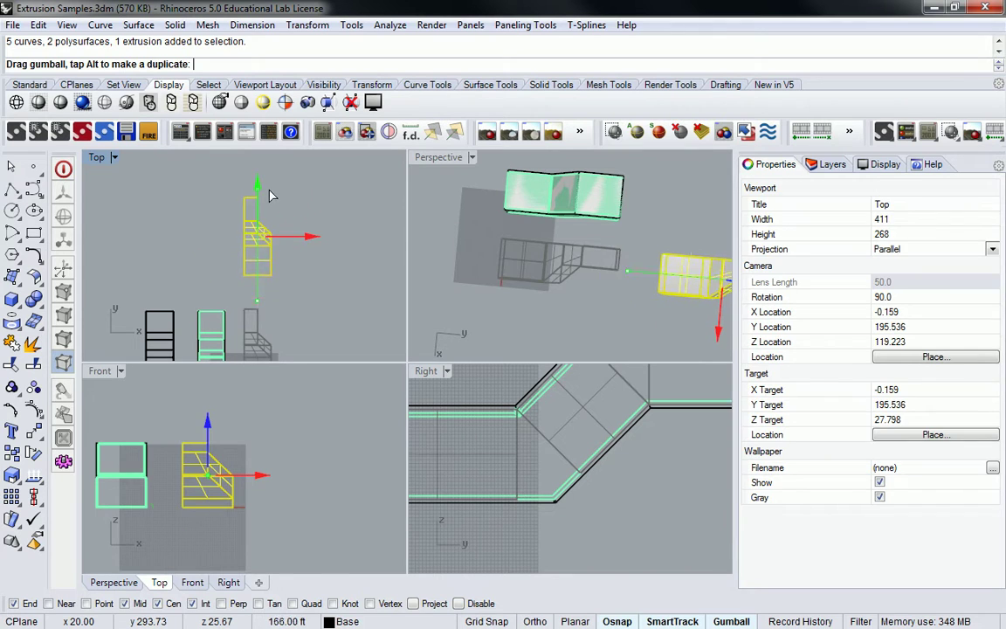
key("Escape")
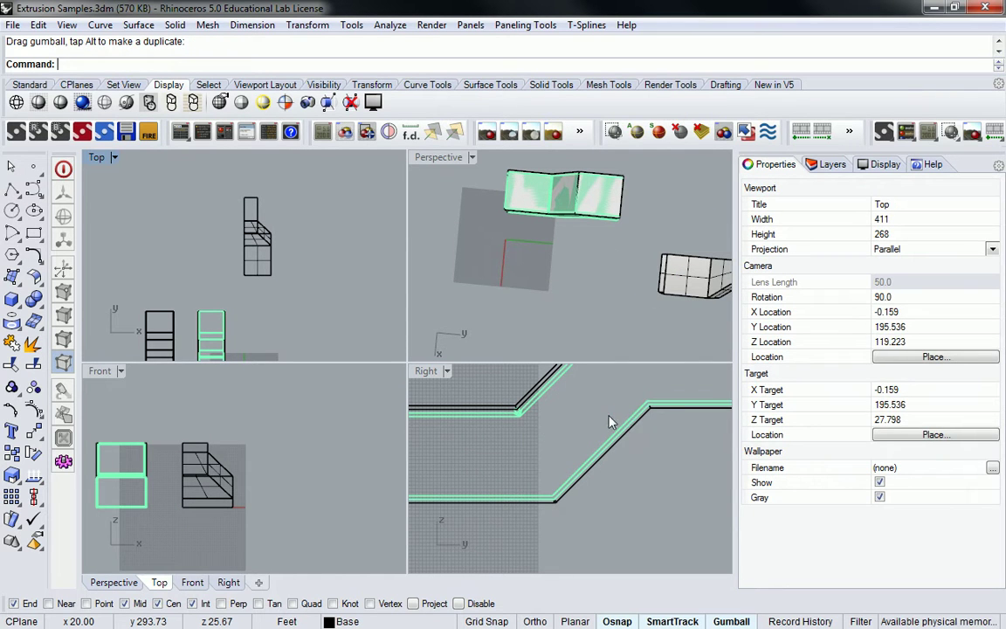
scroll(611, 419, "down", 5)
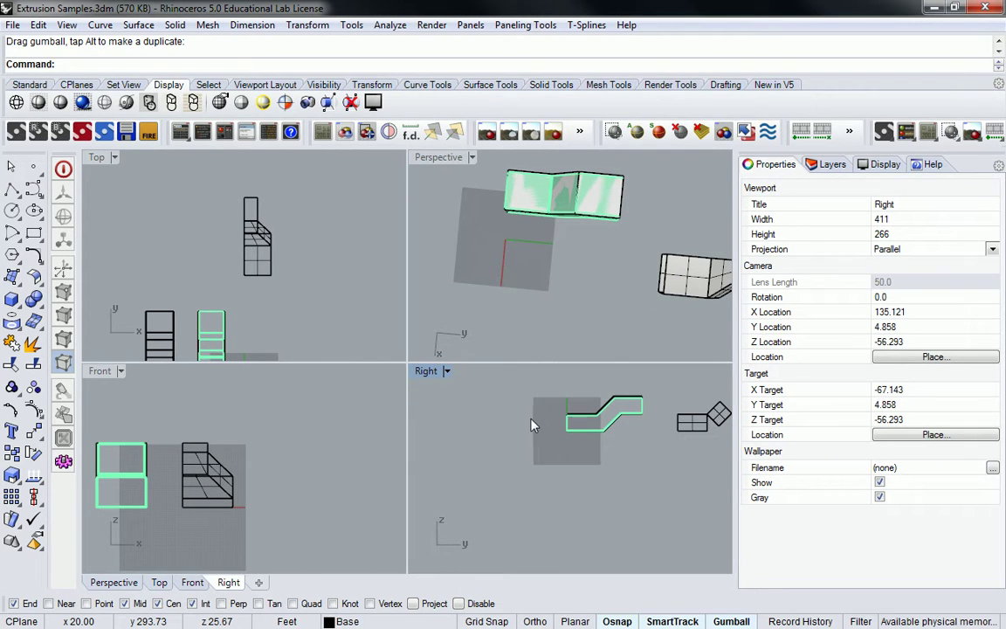
scroll(612, 422, "down", 3)
middle_click(680, 414)
scroll(602, 391, "up", 6)
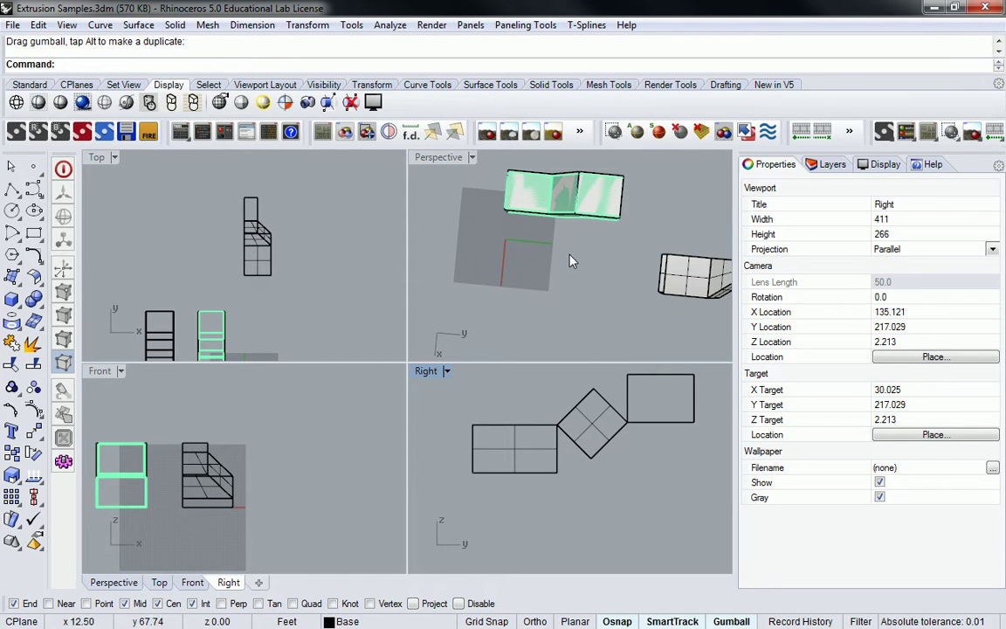
Select the lower-bend profile curve and start the Revolve command on it.
left_click(567, 474)
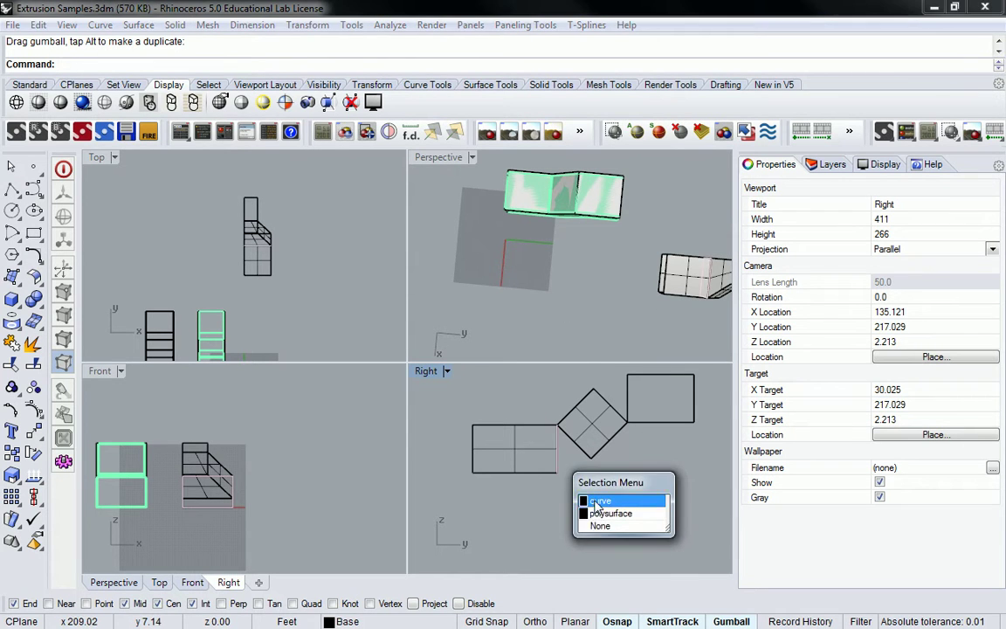
left_click(601, 500)
type("rove")
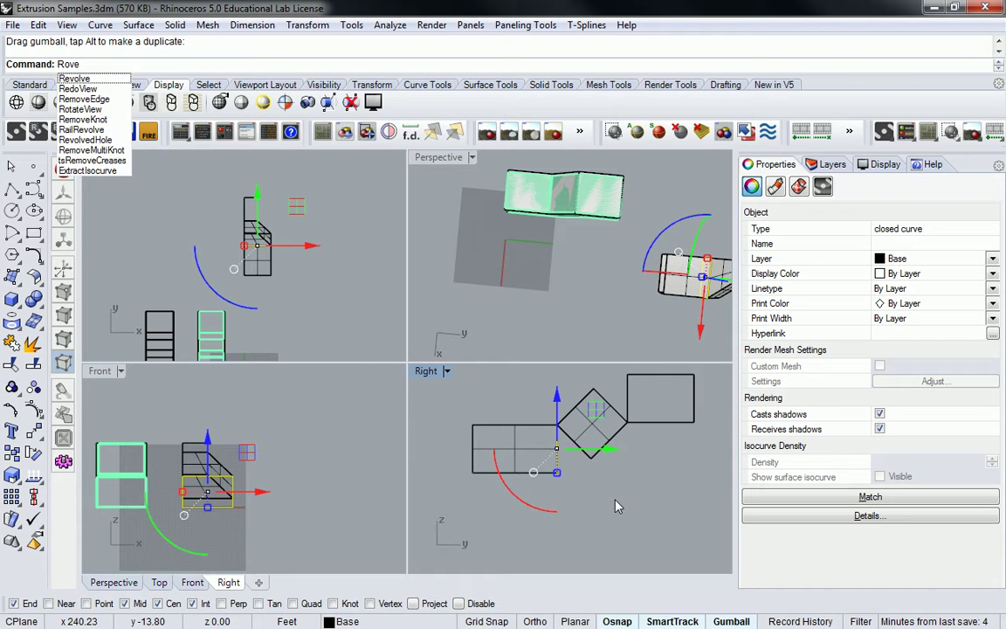
key("BackSpace")
type("olv")
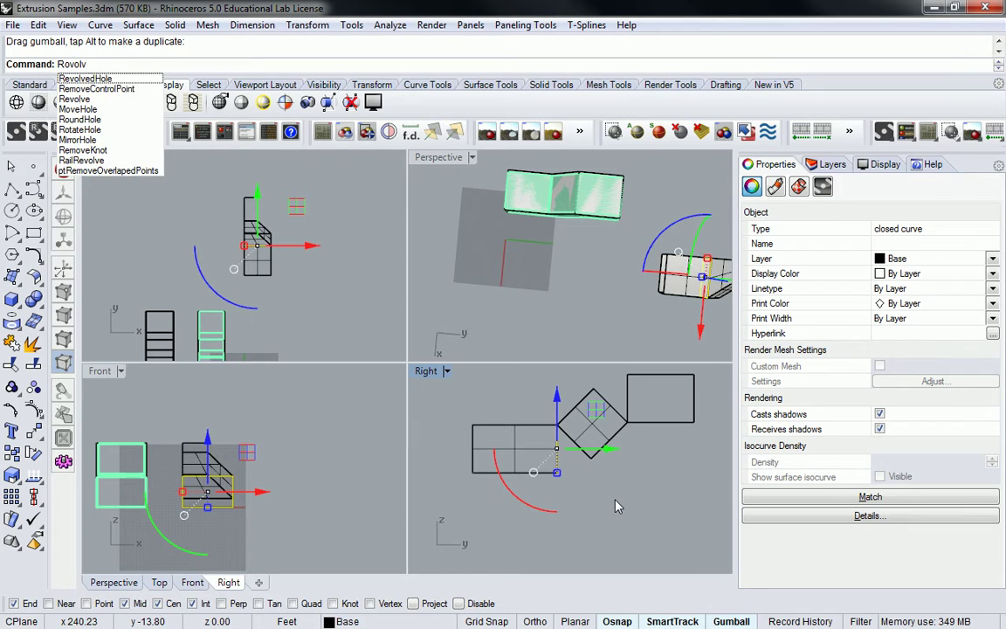
type("e")
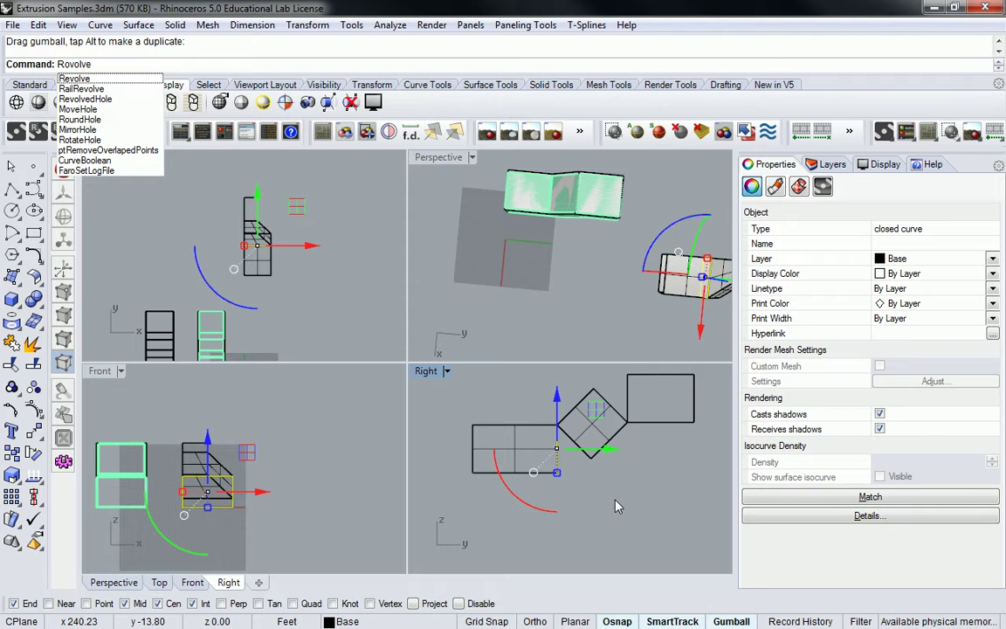
key("Return")
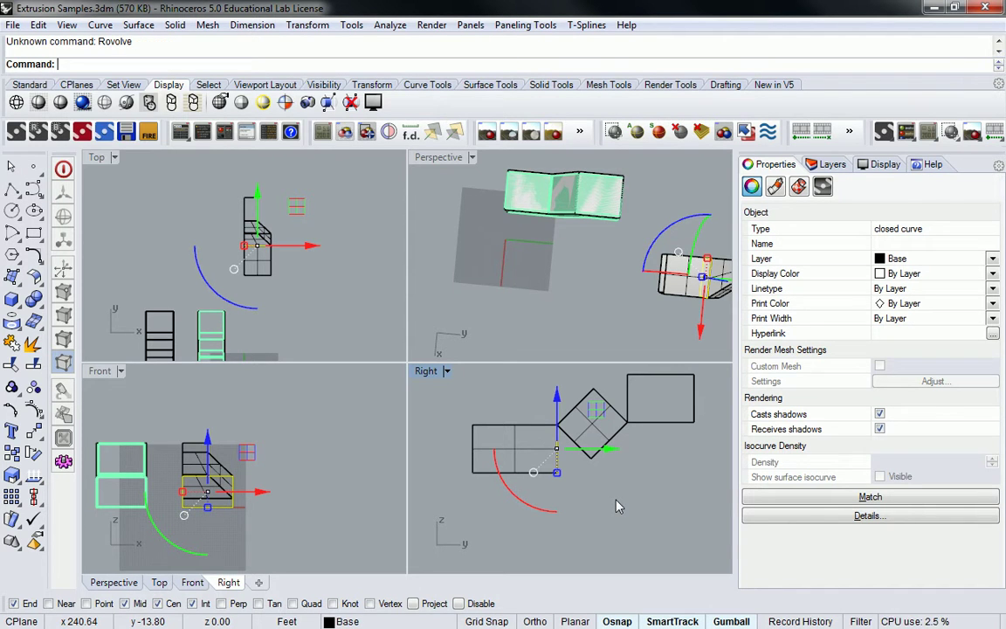
type("Revolve")
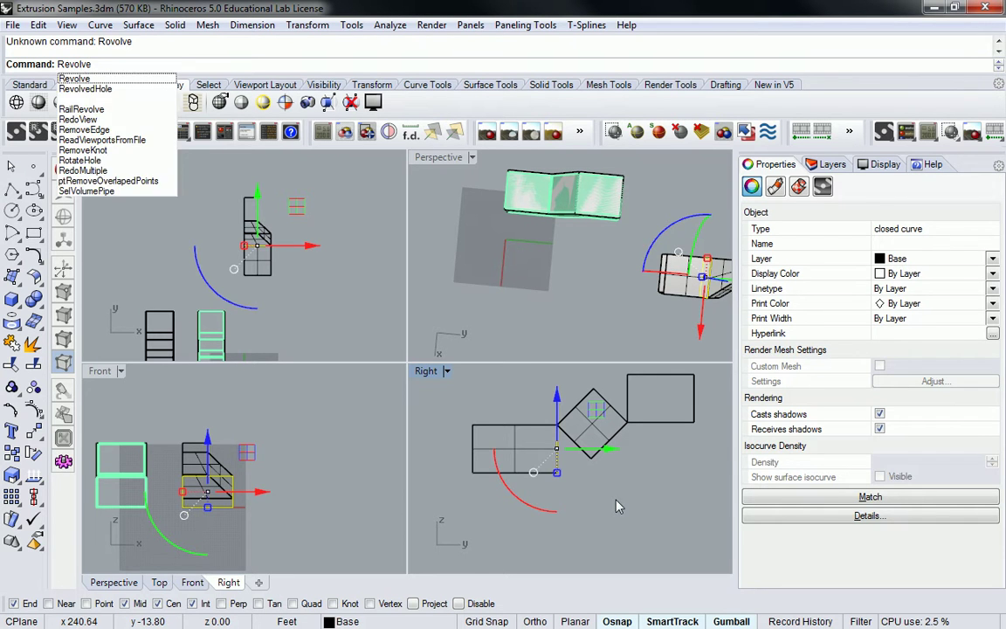
key("Return")
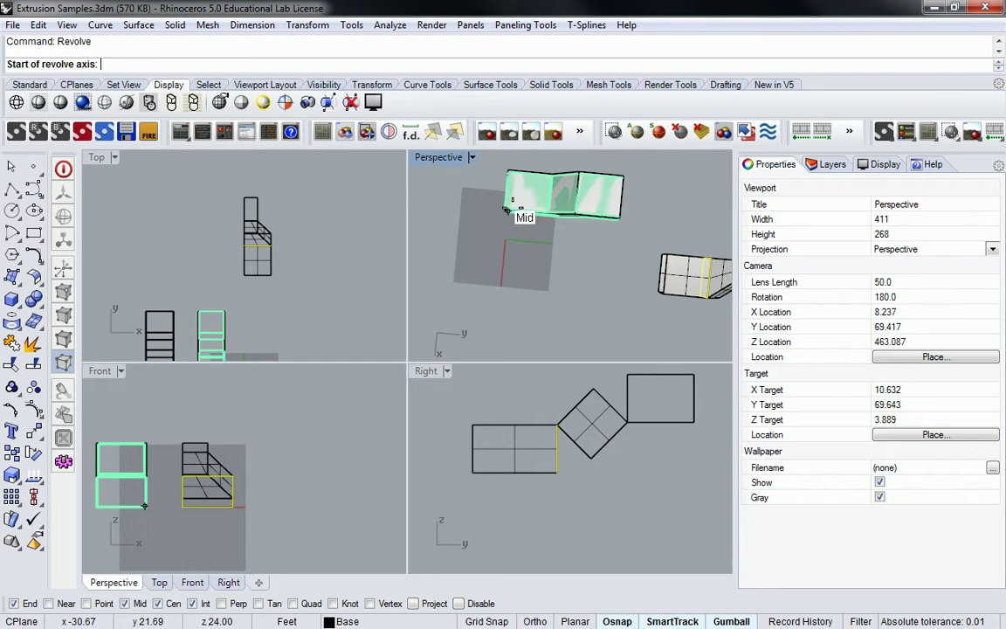
Revolve the profile about an axis at the inner corner, snapping angles to the profile ends.
right_click_drag(551, 218, 630, 277)
scroll(631, 207, "up", 5)
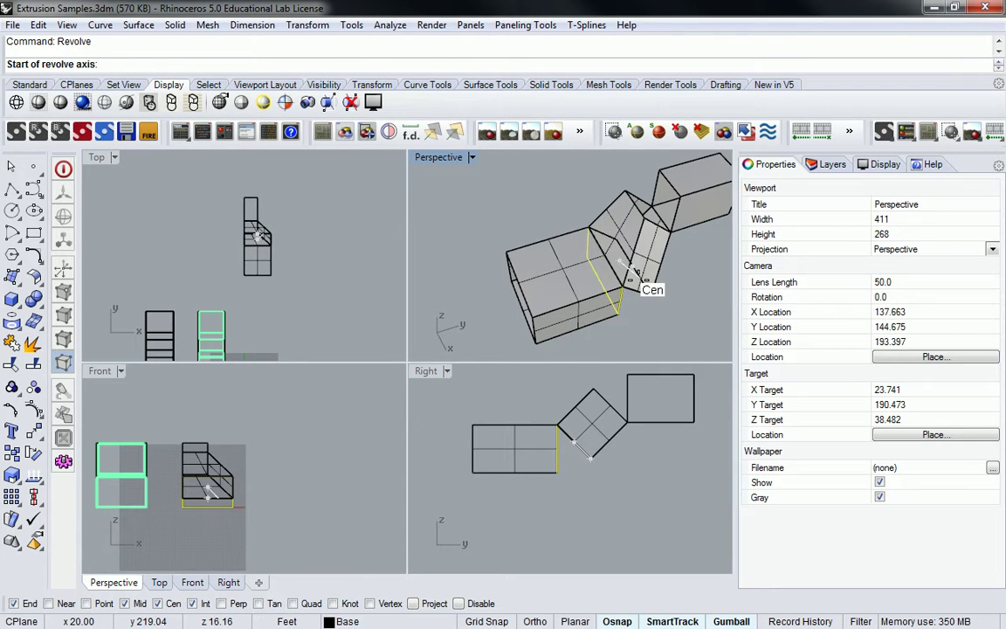
left_click(588, 229)
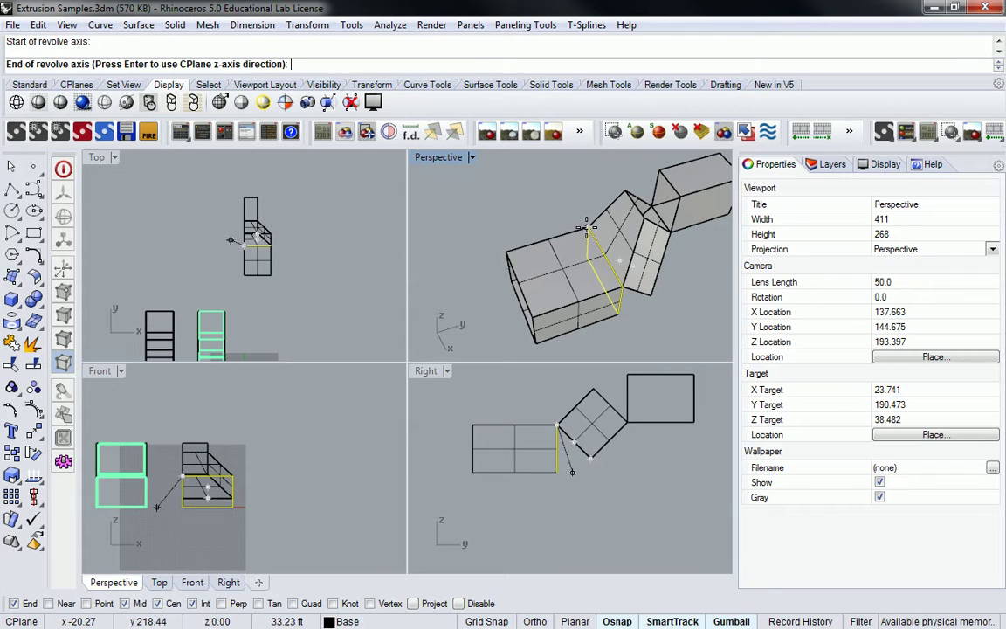
left_click(620, 290)
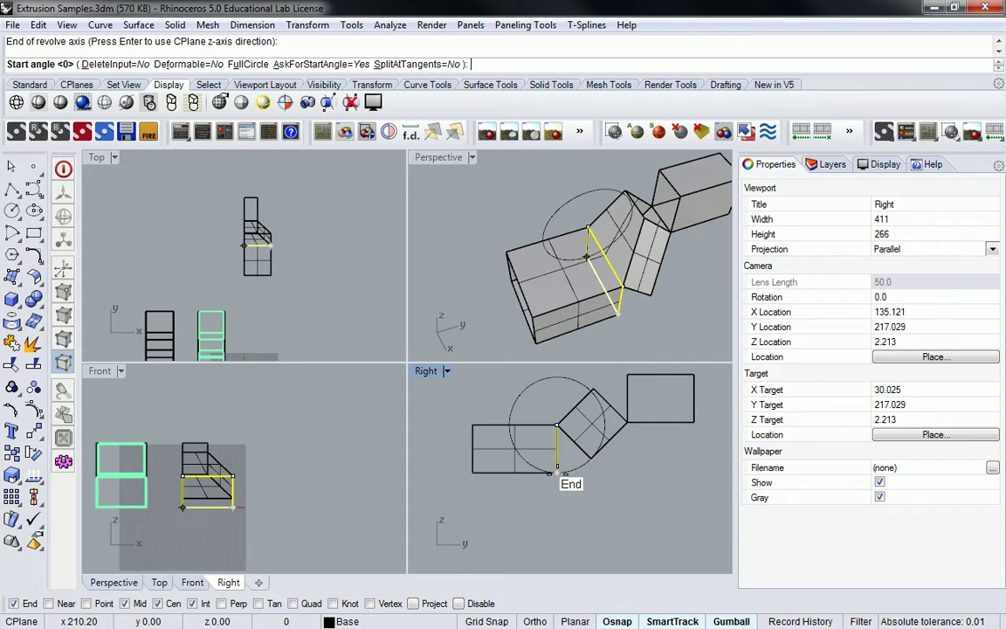
left_click(557, 471)
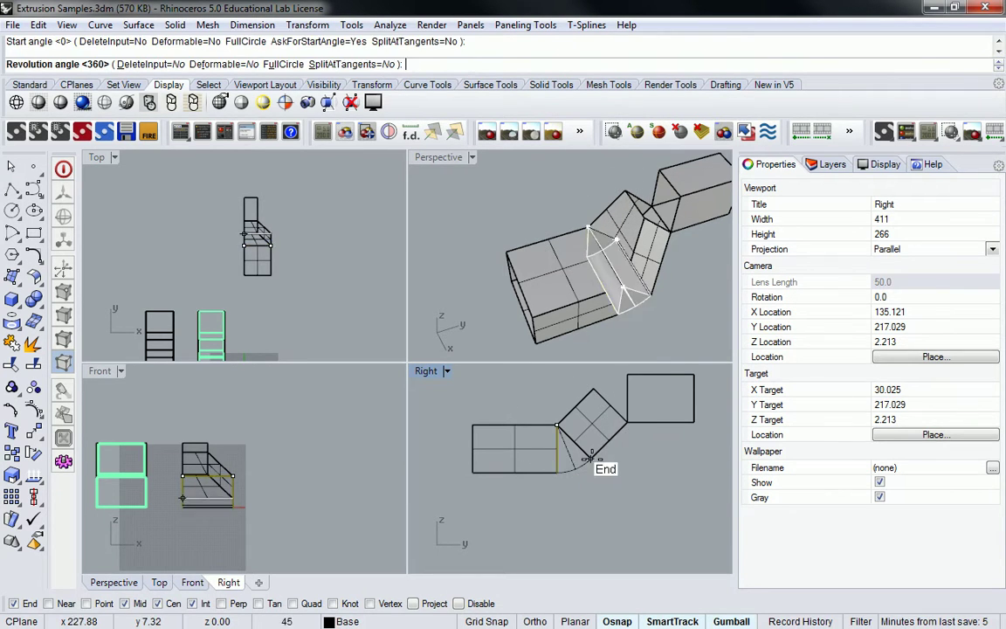
key("Return")
left_click(528, 209)
right_click_drag(528, 210, 671, 277)
scroll(608, 288, "up", 3)
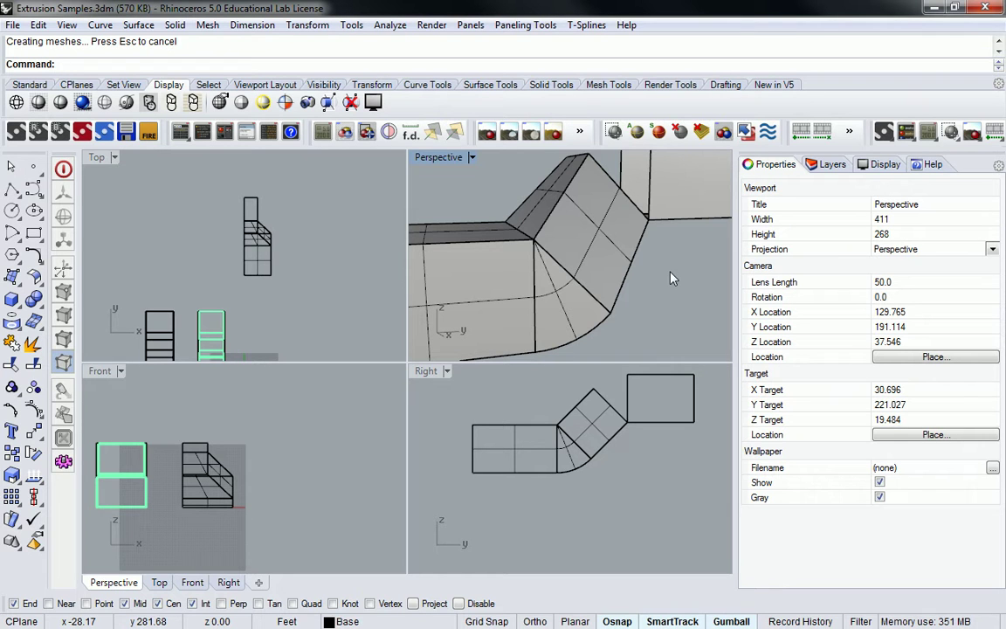
right_click_drag(676, 240, 570, 336)
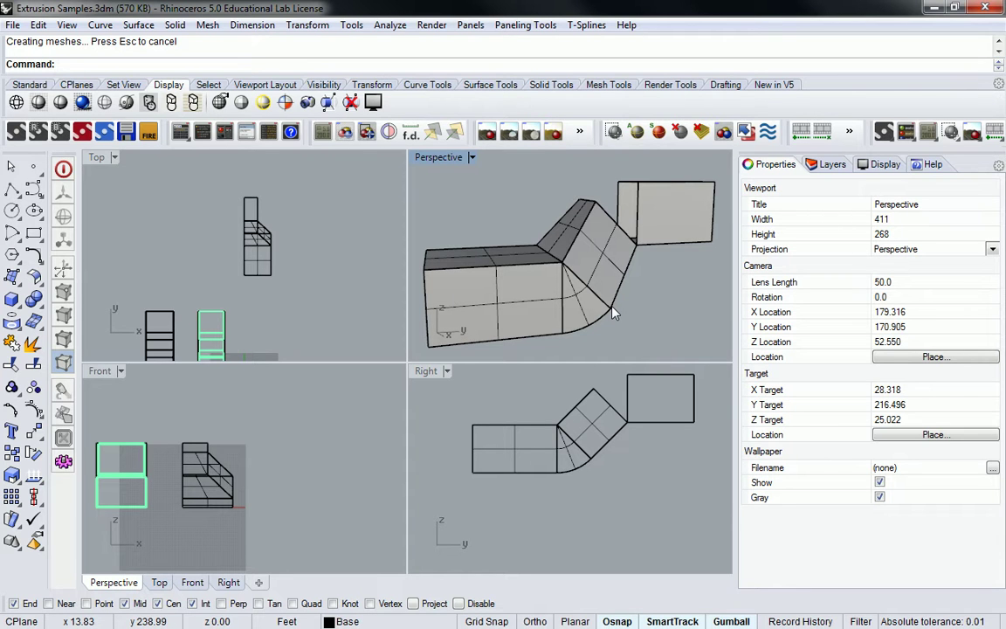
Select the upper-bend profile curve and start a Revolve, cancelling the first axis attempt.
mouse_move(612, 229)
right_mouse_down()
mouse_move(606, 253)
mouse_move(599, 236)
mouse_move(636, 232)
mouse_move(630, 223)
right_mouse_up()
left_click(631, 224)
left_click(669, 242)
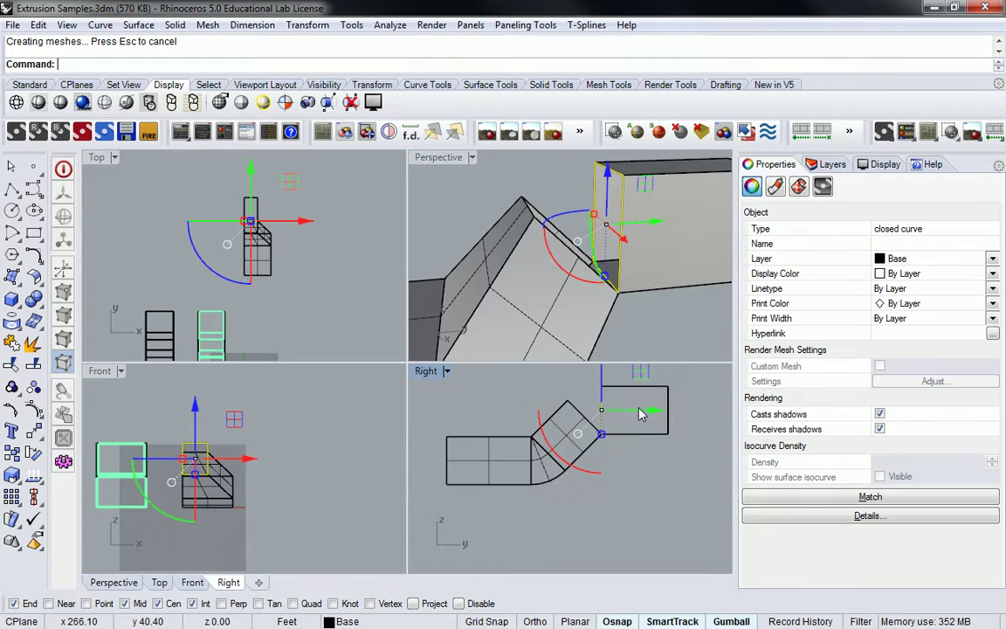
type("Revolve")
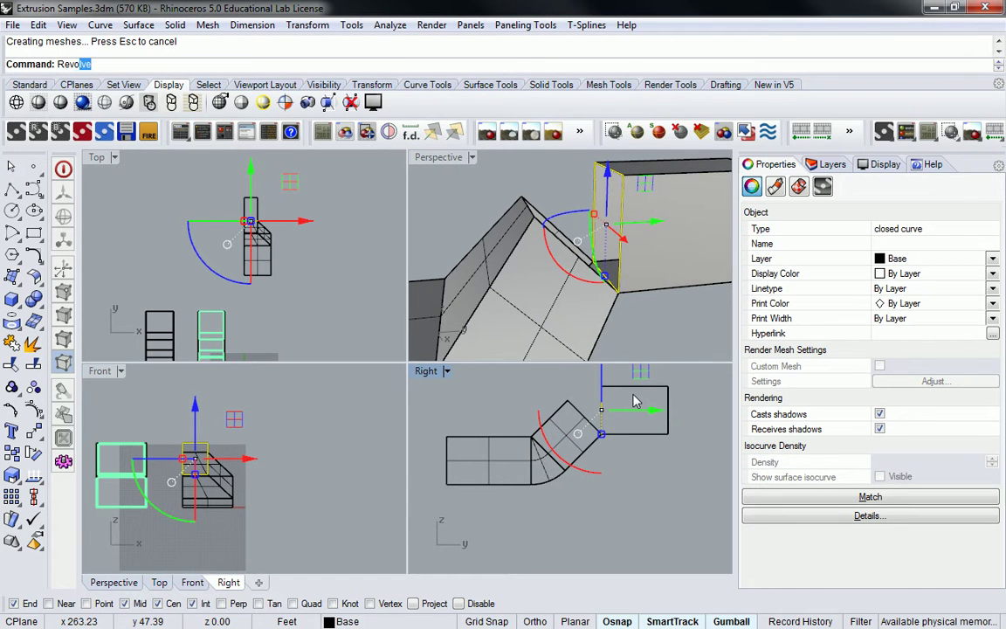
key("Return")
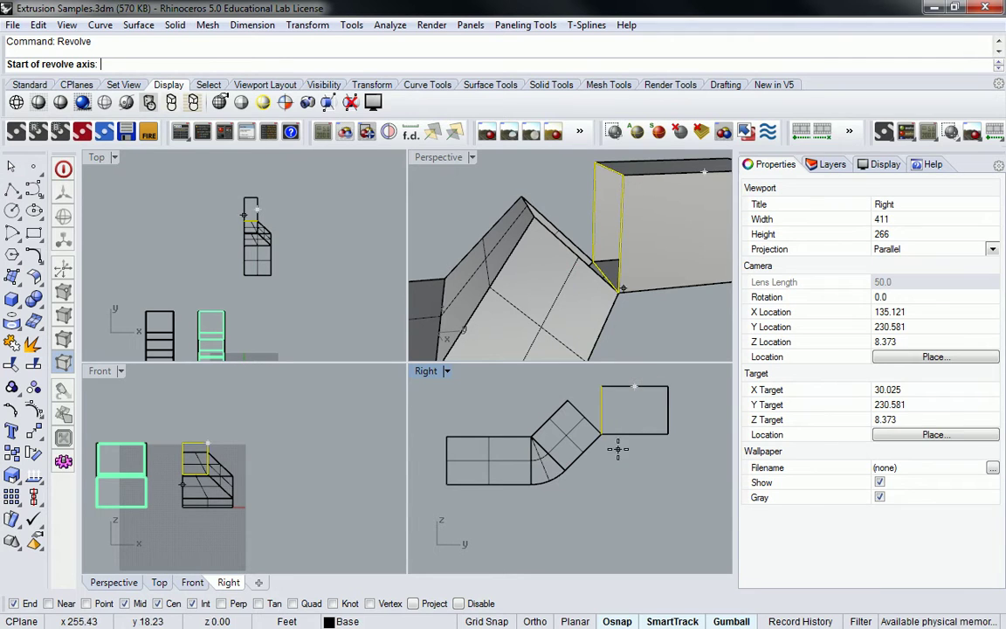
left_click(559, 402)
left_click(600, 384)
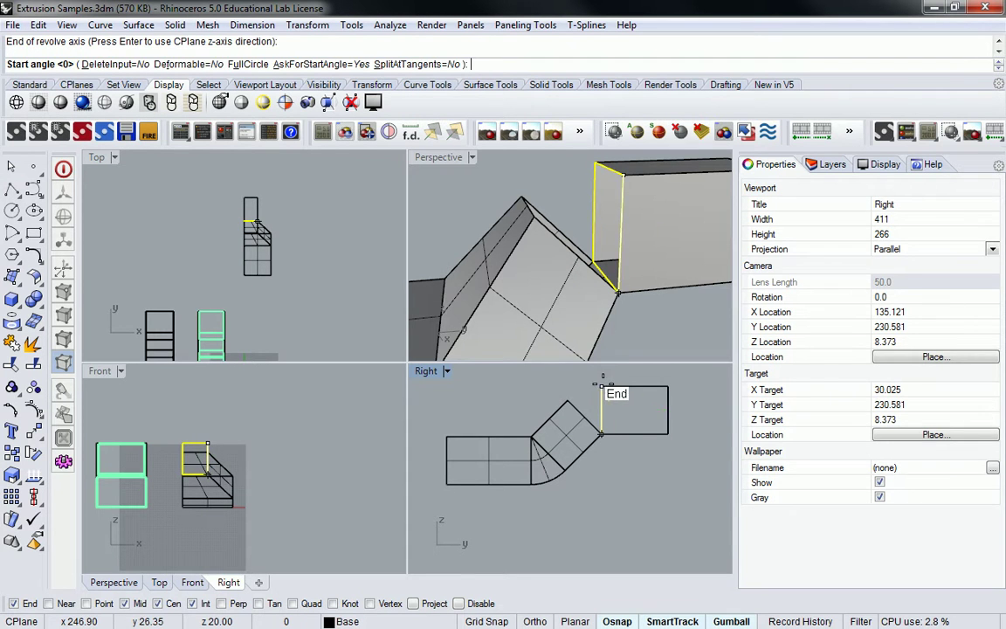
key("Escape")
Revolve the upper profile 45 degrees about an axis through its centre to form the bend.
key("Return")
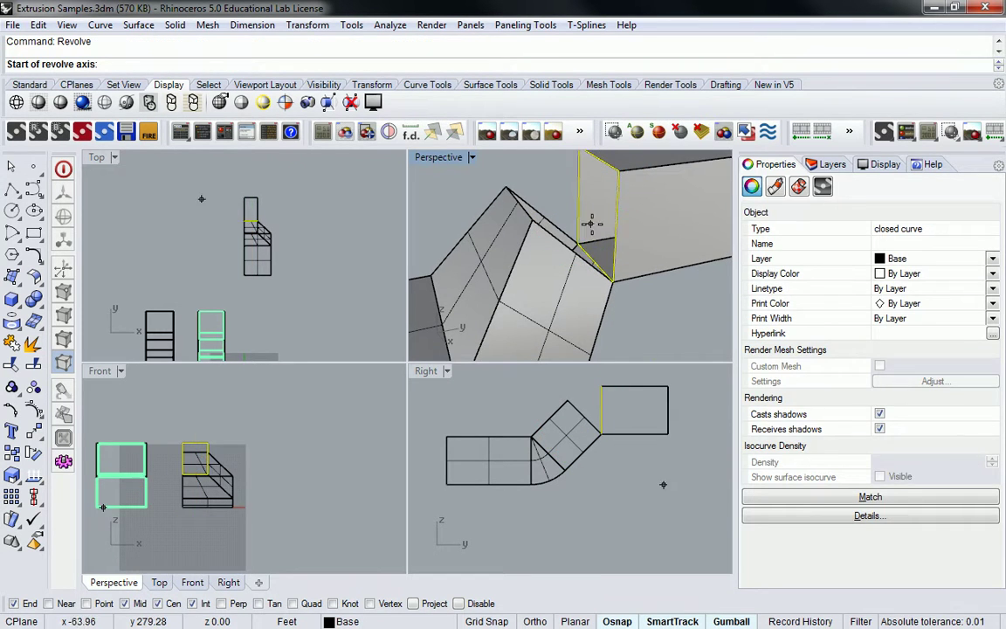
left_click(595, 213)
left_click(614, 279)
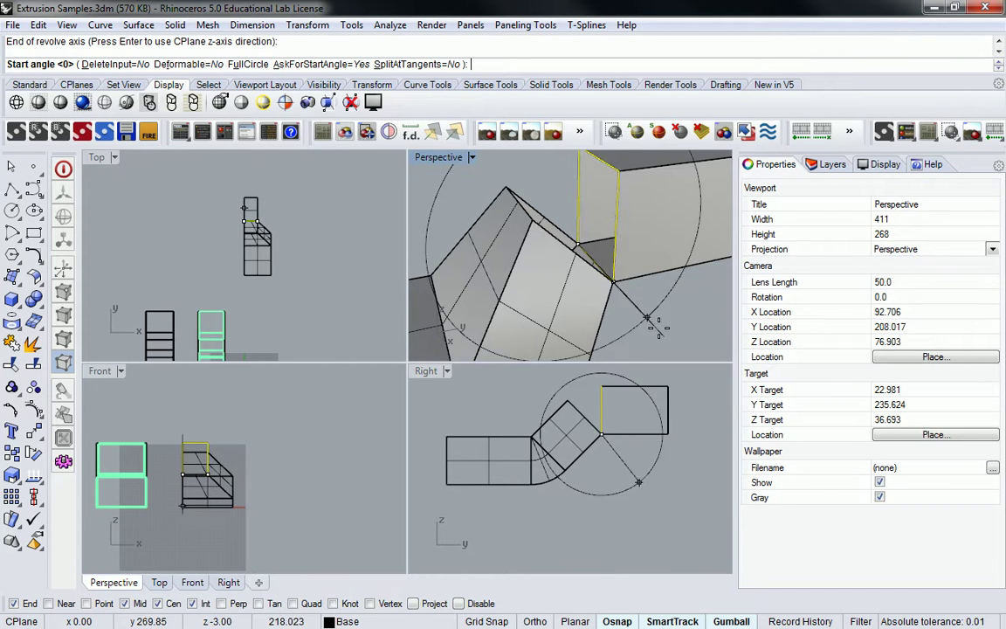
left_click(603, 381)
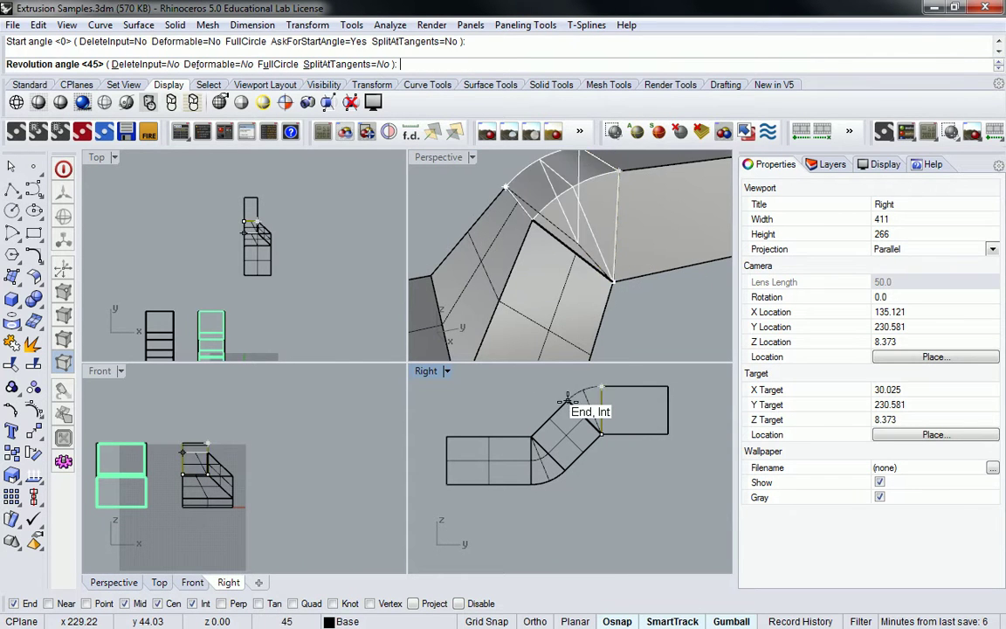
left_click(589, 409)
left_click(663, 304)
scroll(652, 341, "down", 5)
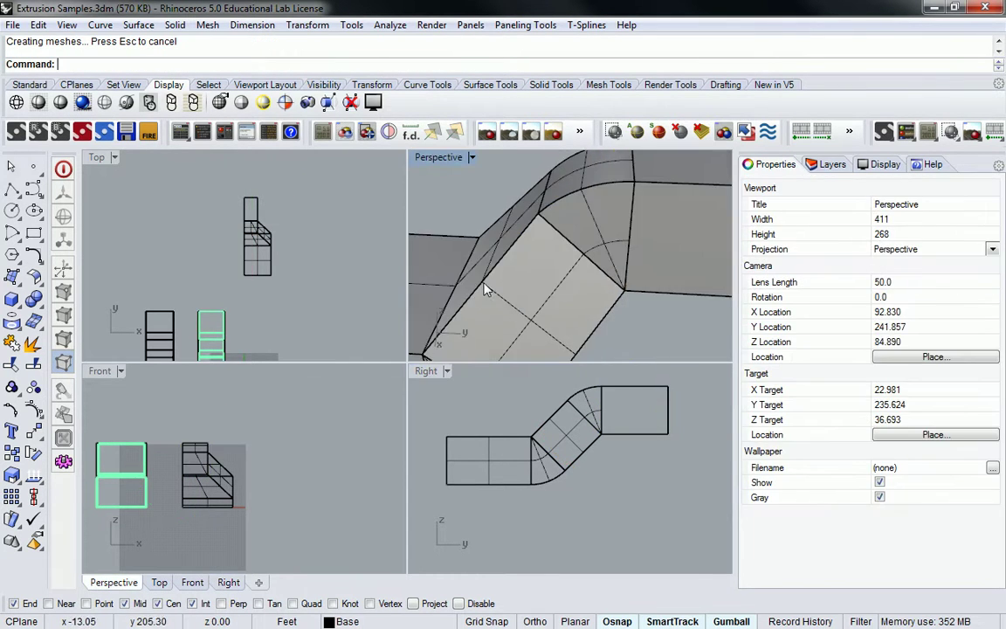
right_click_drag(507, 296, 482, 290)
Select both straight sections and the bend, and place a copy offset along X.
left_click(540, 290)
left_click(552, 277, "shift")
left_click(572, 241, "shift")
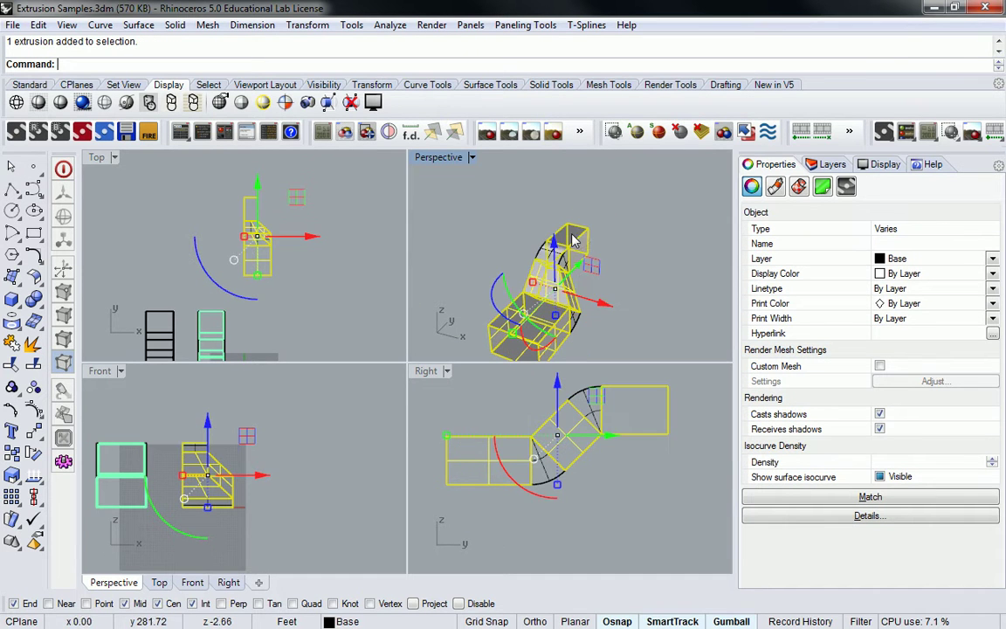
left_click_drag(605, 307, 637, 262)
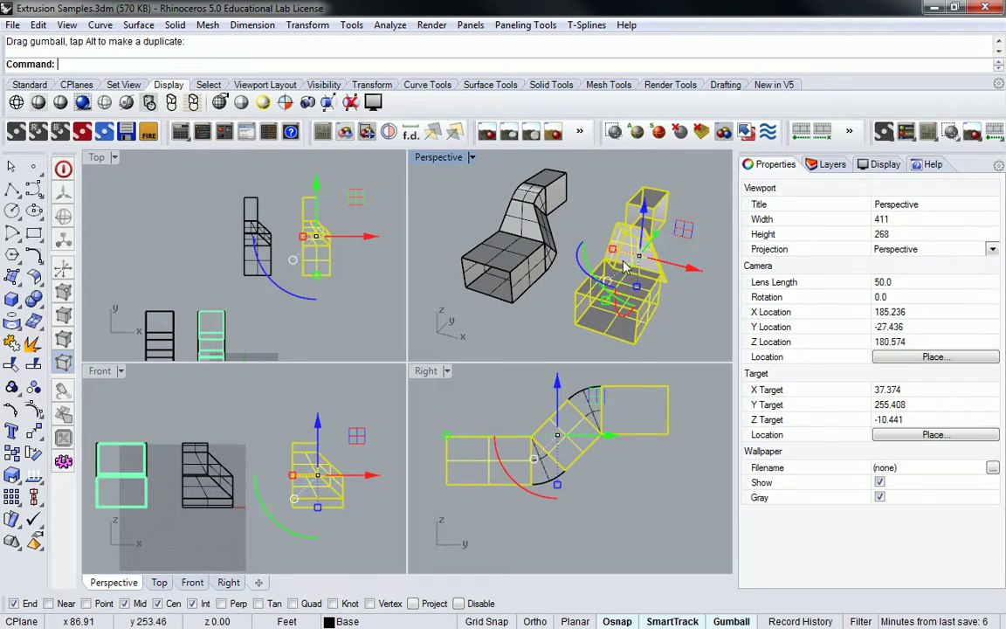
key("Escape")
right_click_drag(538, 218, 585, 259)
scroll(523, 223, "up", 5)
scroll(592, 236, "down", 5)
scroll(581, 241, "up", 4)
scroll(578, 245, "down", 4)
scroll(463, 238, "up", 4)
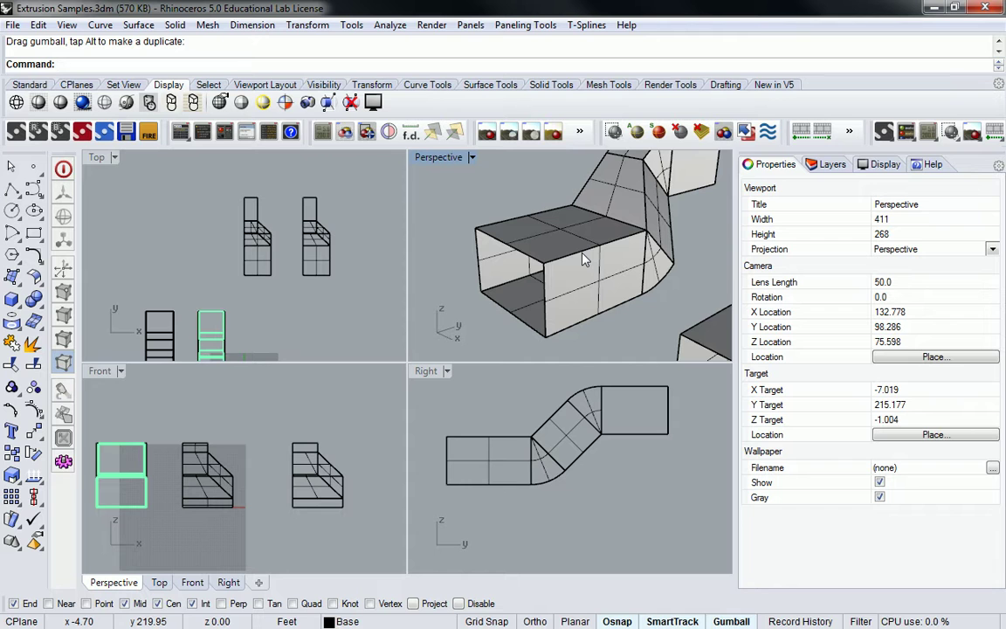
Create a radius-3 surface fillet between the duct's front and top faces.
type("FilletS")
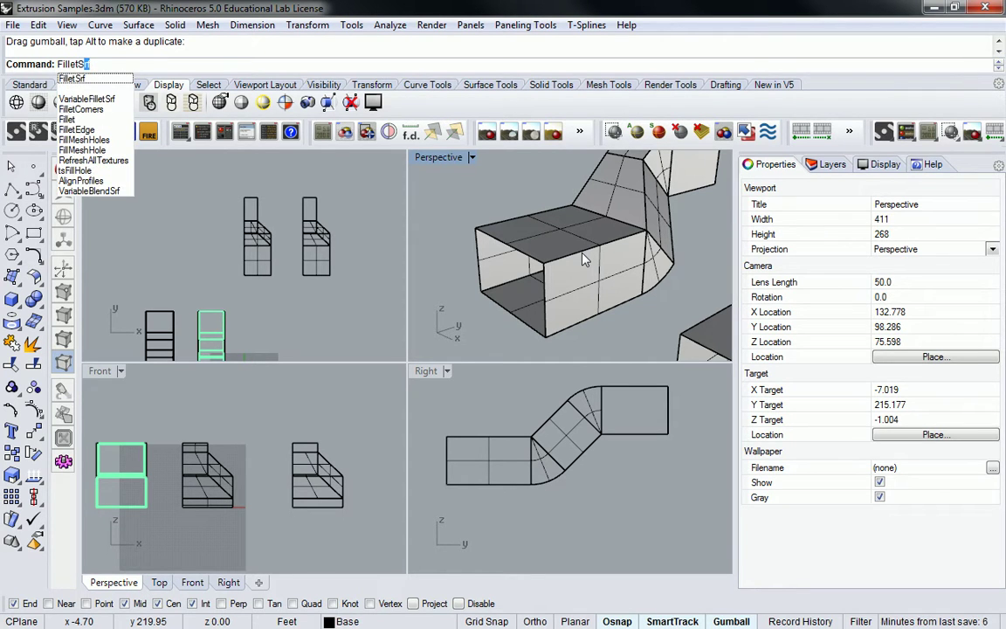
key("Return")
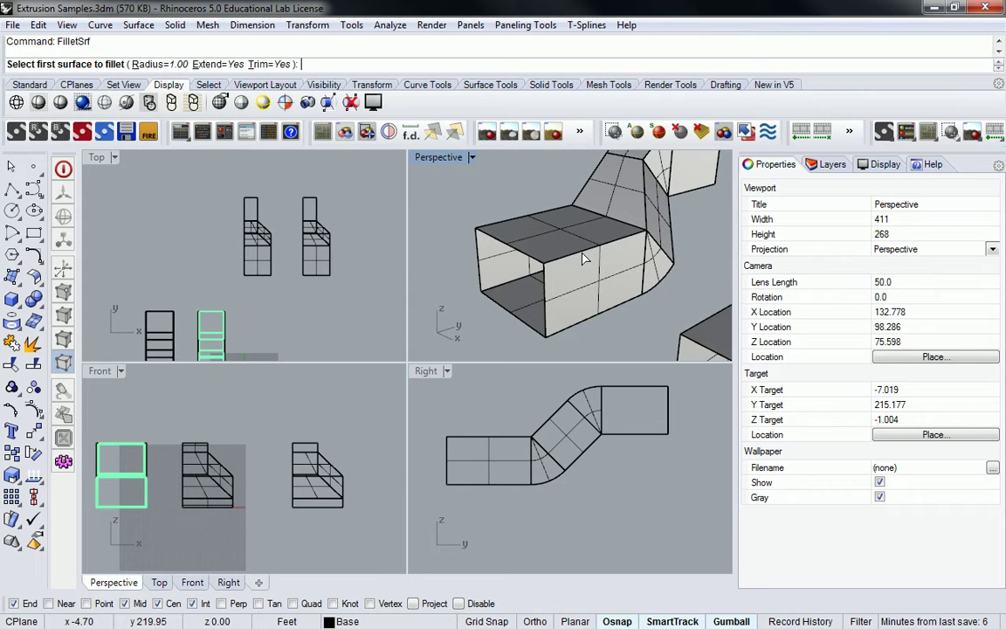
type("r3")
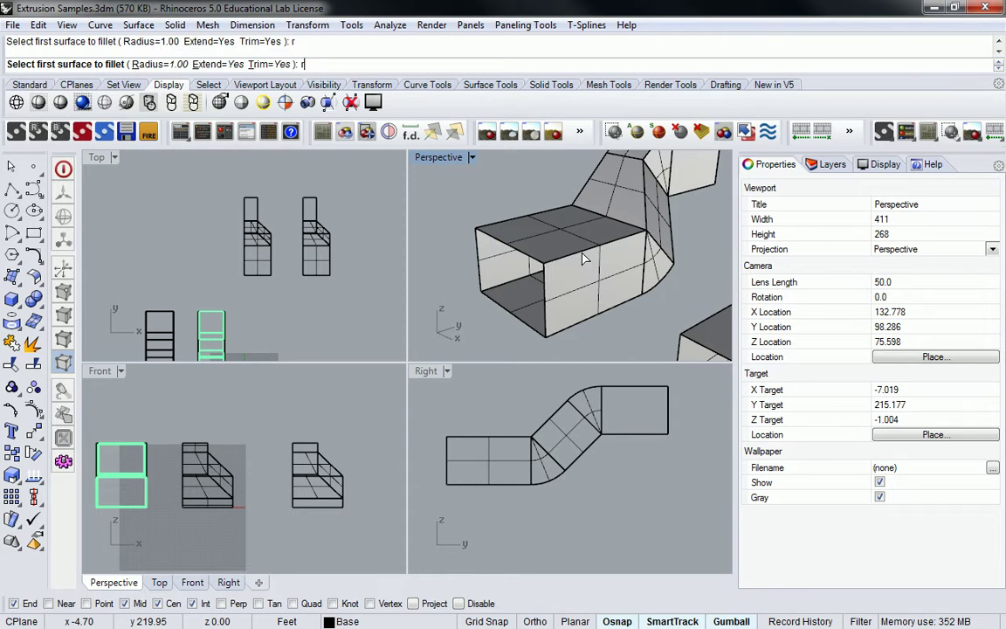
key("Return")
type("3")
key("Return")
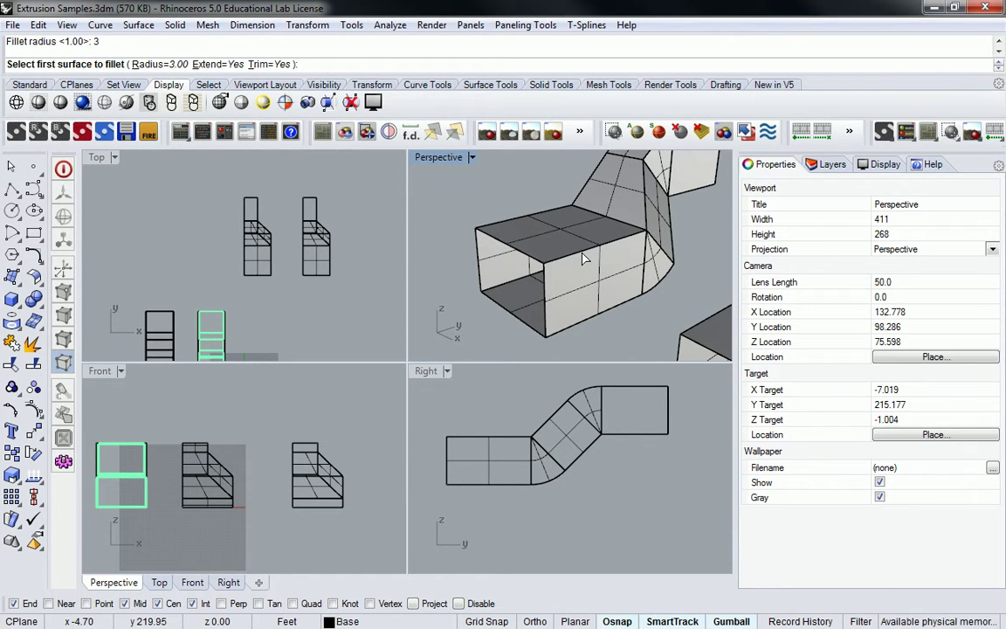
left_click(586, 260)
left_click(573, 229)
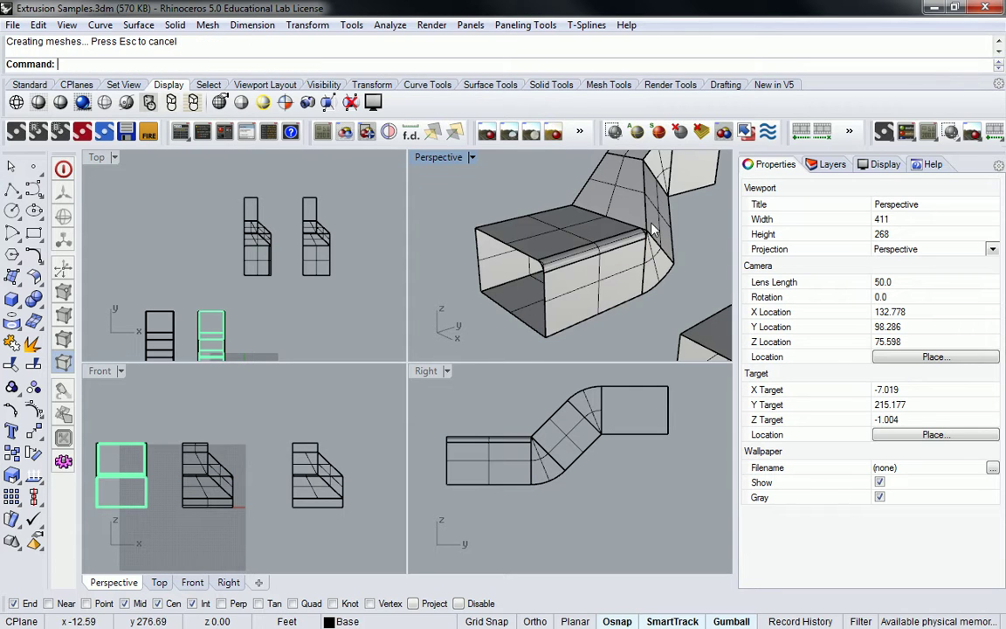
scroll(612, 229, "up", 3)
Add a second radius-3 surface fillet on the bend's faces and maximize the Perspective view.
key("Return")
left_click(601, 194)
left_click(646, 228)
scroll(660, 259, "up", 4)
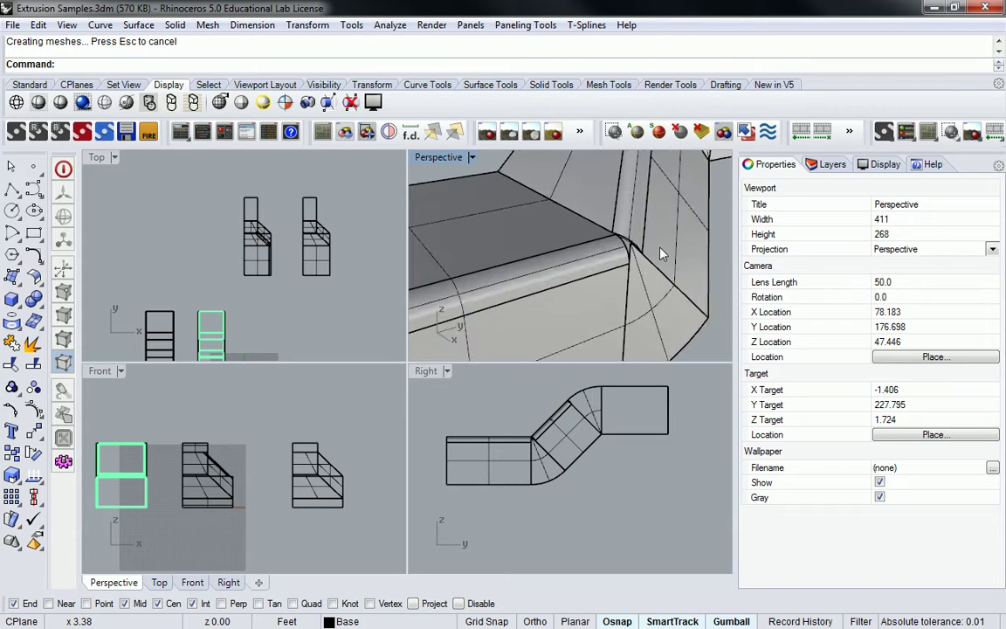
scroll(659, 260, "up", 2)
right_click_drag(653, 253, 600, 264)
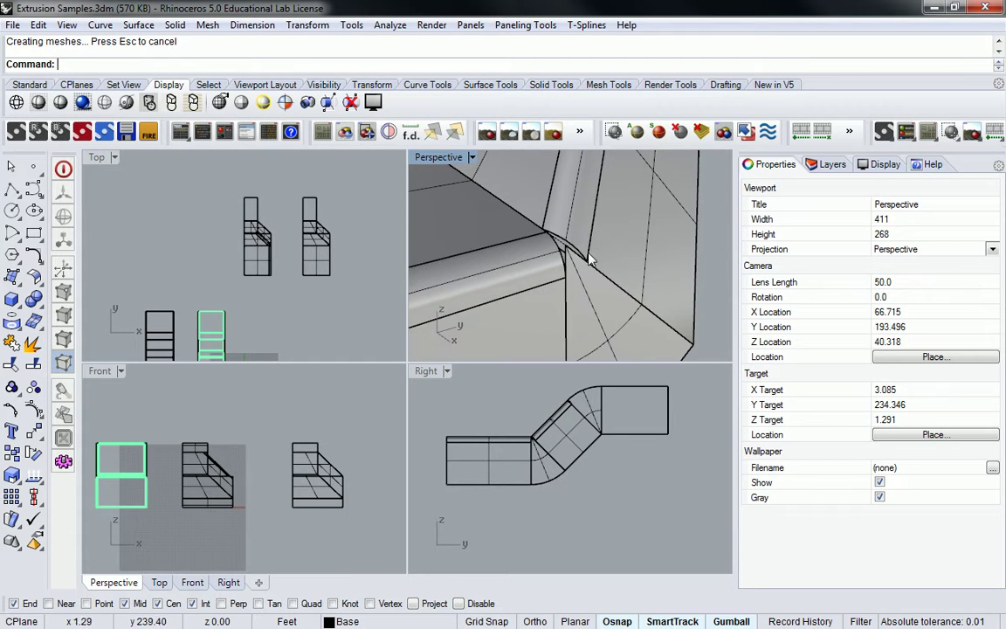
double_click(433, 157)
right_click_drag(427, 264, 393, 332)
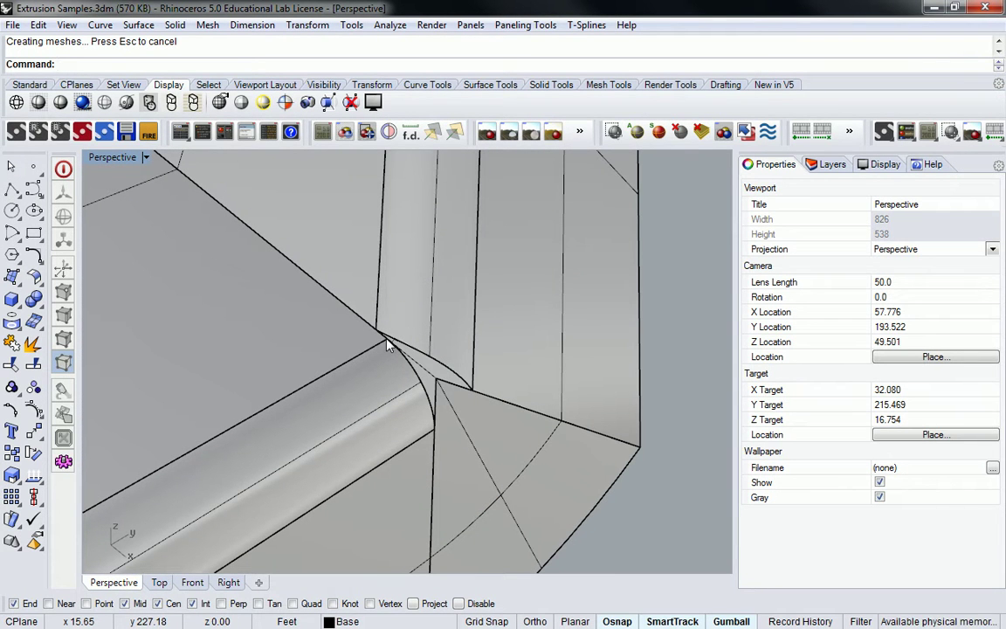
Inspect the fillet corner, trying selections and briefly starting then cancelling FilletSrf.
right_click_drag(386, 344, 453, 276)
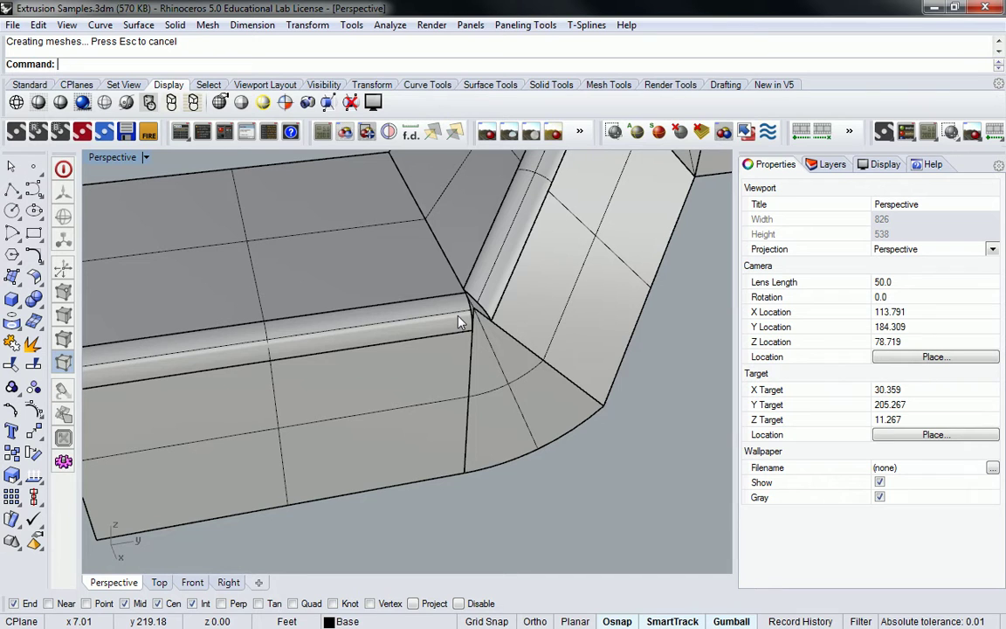
right_click_drag(460, 323, 433, 276, "shift")
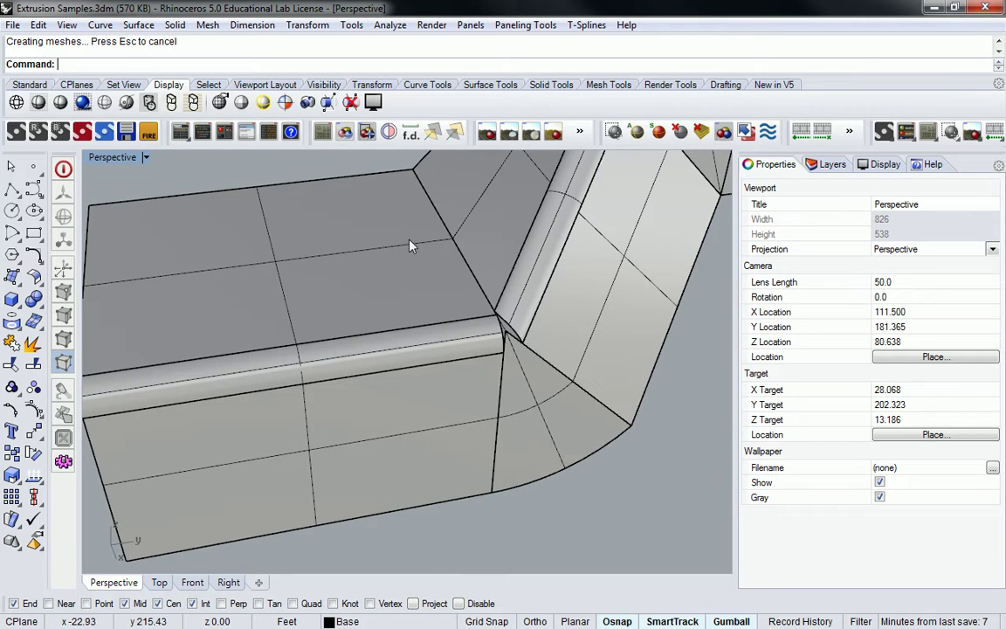
left_click(428, 248)
left_click(483, 201)
key("Escape")
key("Up")
type("illetSrf")
key("Return")
key("Escape")
Select the top fillet's long edge as a single surface edge.
right_click_drag(441, 271, 404, 275)
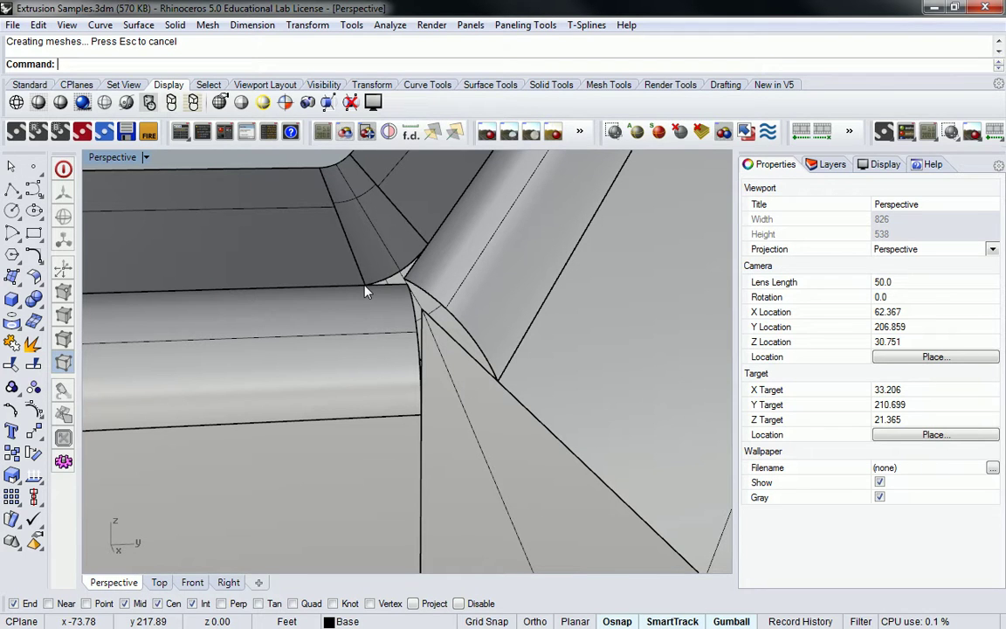
right_click_drag(354, 290, 377, 305)
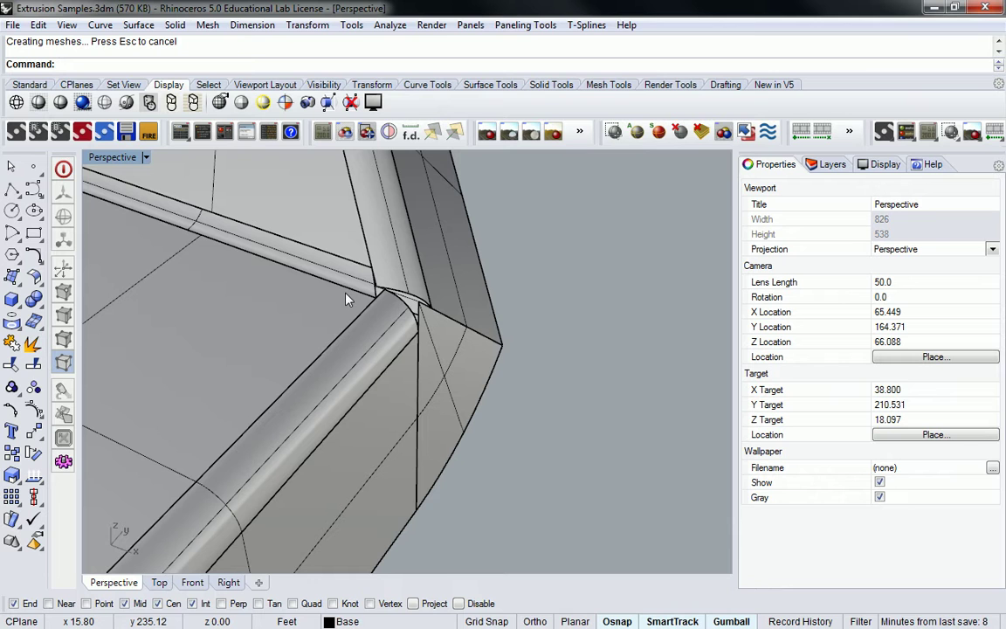
left_click(375, 296)
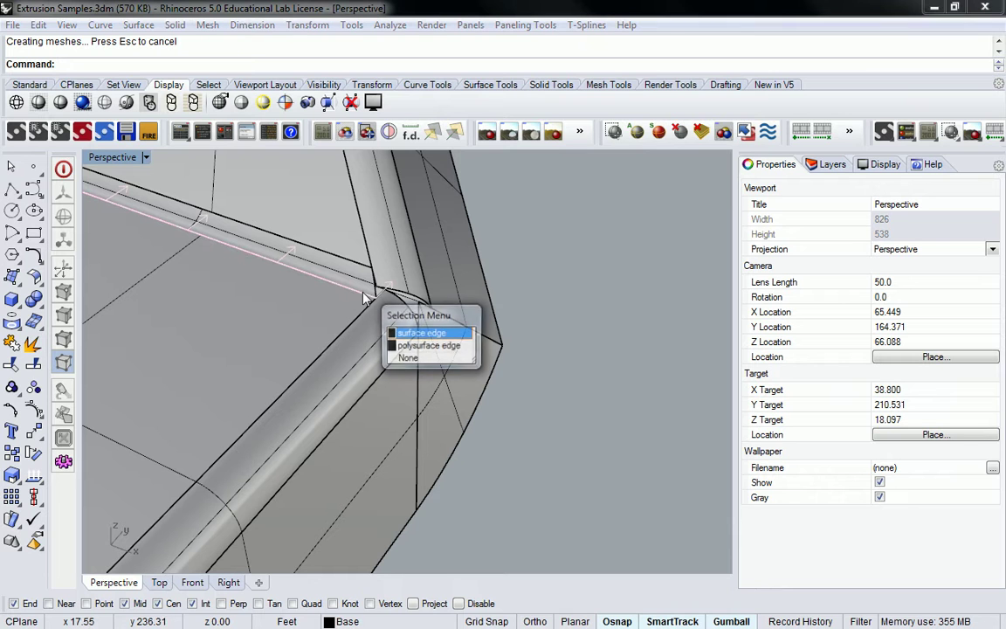
left_click(420, 333)
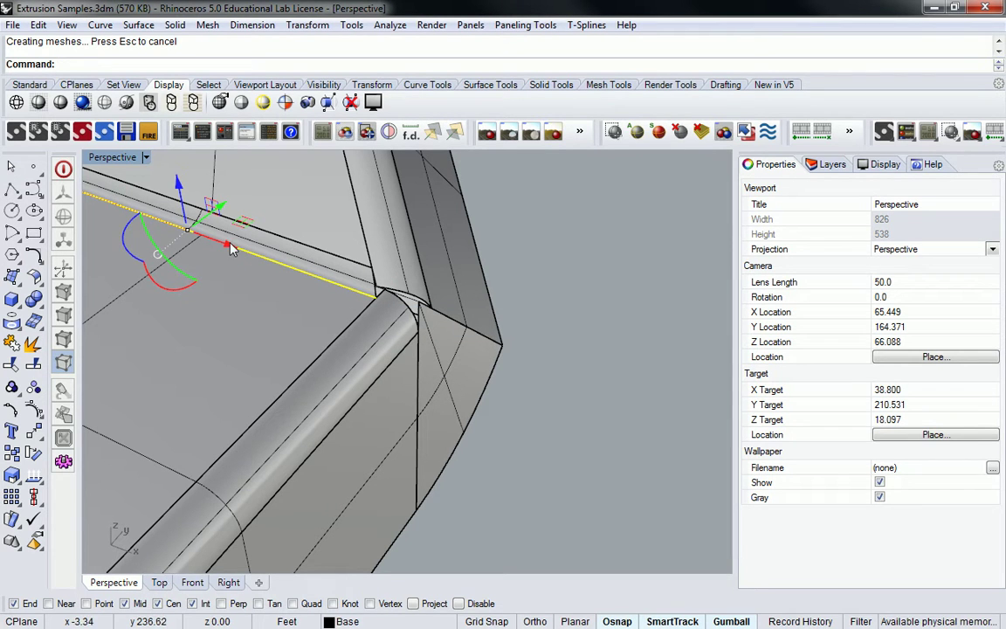
Extrude the fillet edge curve upward along Z into a flat cutting surface.
left_click_drag(231, 249, 436, 322)
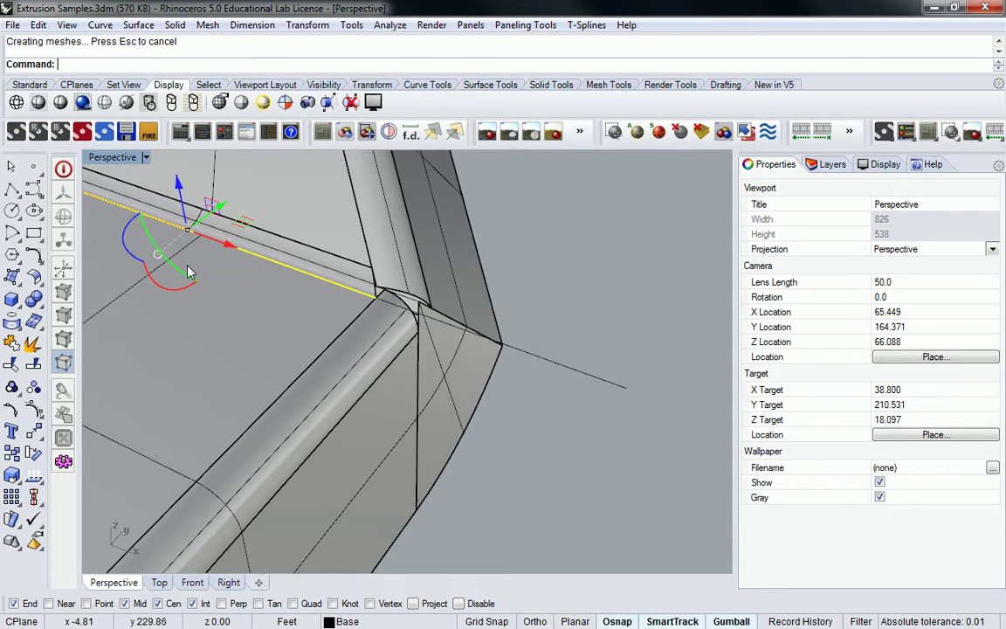
key("ctrl+z")
left_click(552, 409)
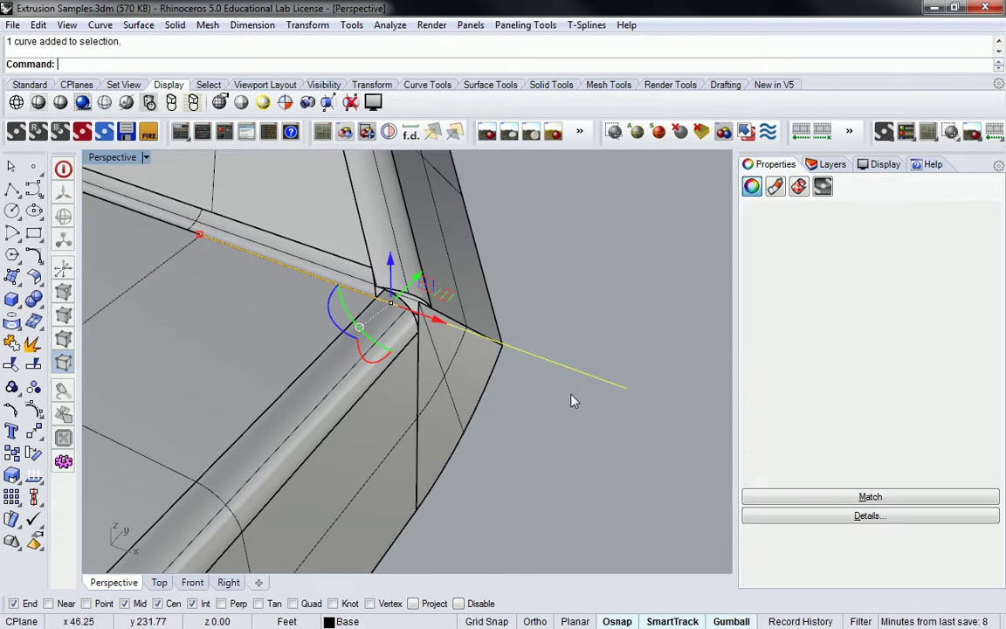
right_click_drag(552, 408, 536, 342)
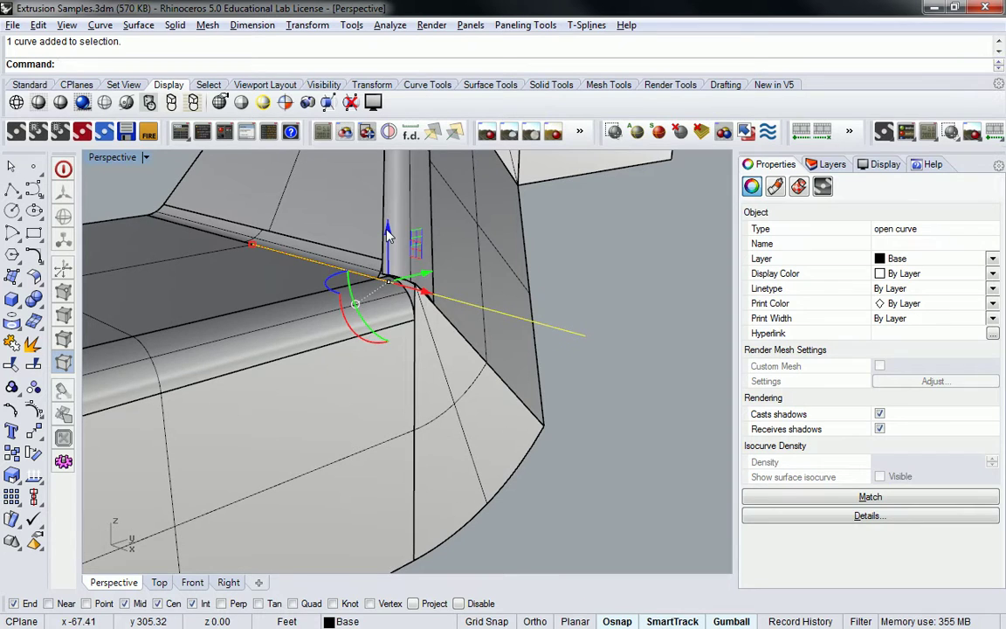
left_click_drag(389, 234, 395, 321, "ctrl")
right_click_drag(503, 258, 354, 287)
Trim the overlapping fillet end at the corner using the vertical plane as cutter.
type("Trim")
key("Return")
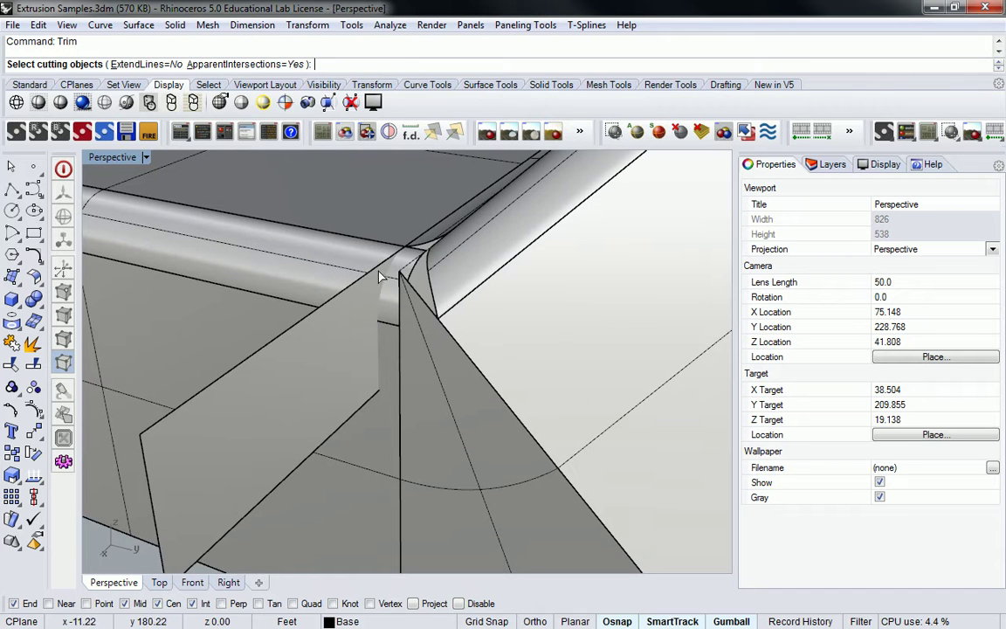
left_click(307, 326)
key("Return")
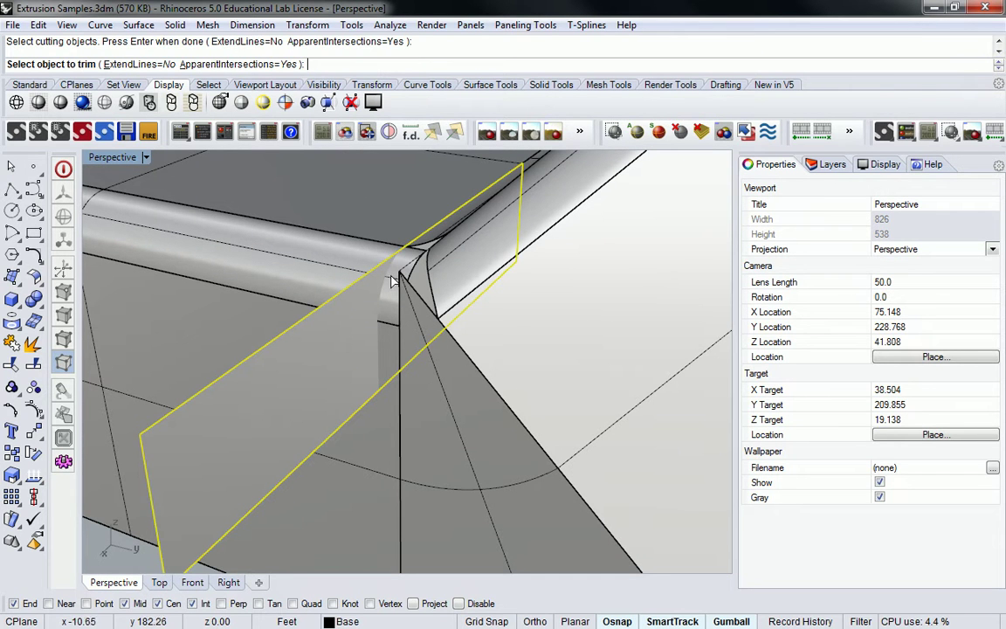
right_click_drag(394, 284, 446, 277)
left_click(446, 277)
key("Return")
right_click_drag(371, 280, 406, 295)
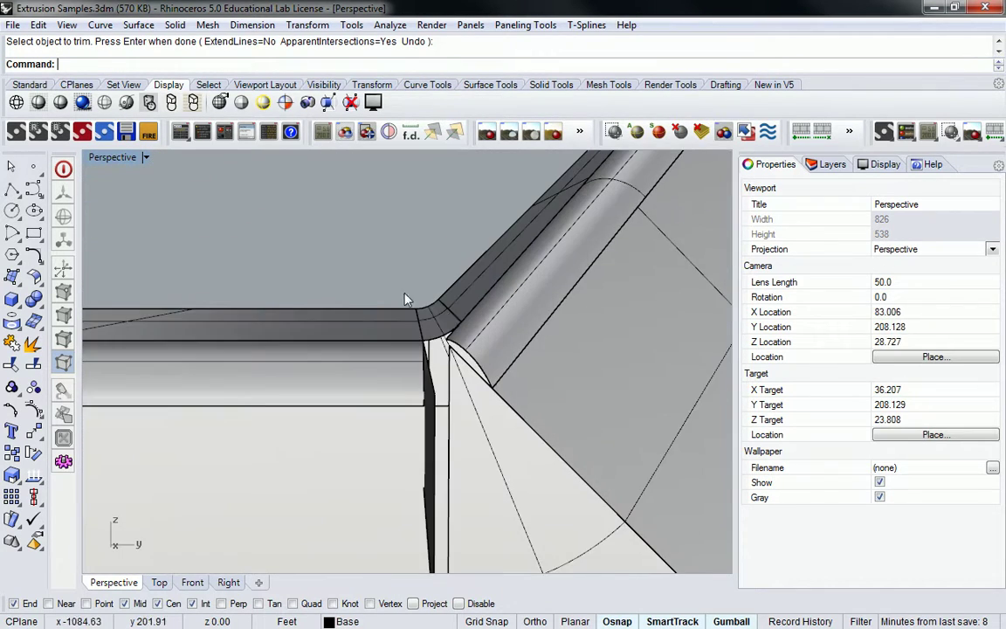
Delete the temporary vertical cutting surface at the corner.
scroll(463, 328, "up", 2)
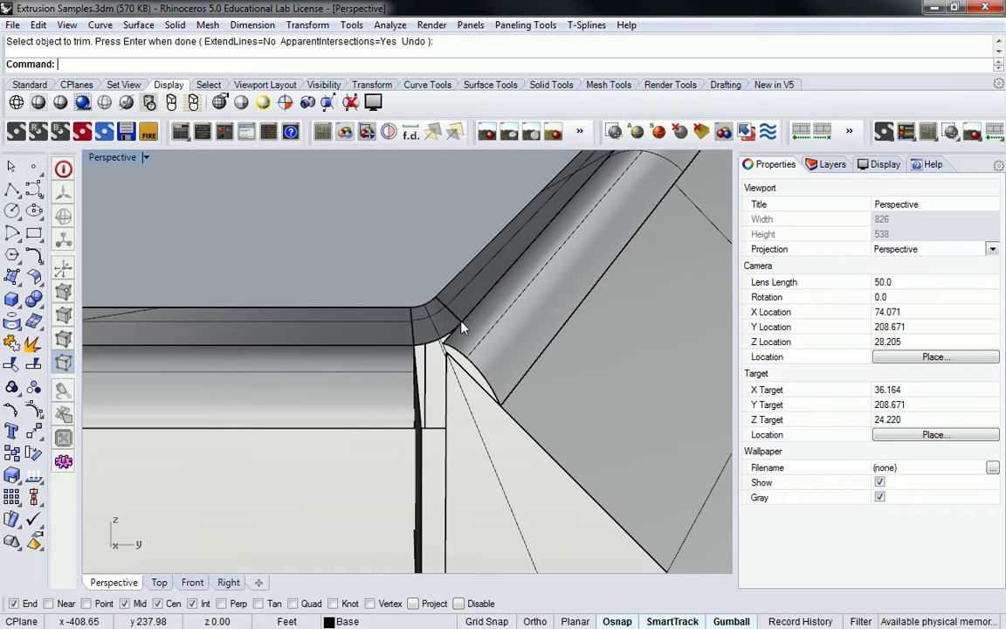
right_click_drag(463, 327, 460, 359)
left_click(512, 388)
key("Delete")
Select the closed profile curve running along the duct corner from the overlapping candidates.
left_click(509, 438)
key("Escape")
left_click(467, 358)
left_click(489, 418)
right_click_drag(407, 304, 546, 287)
left_click(373, 266)
left_click(452, 325)
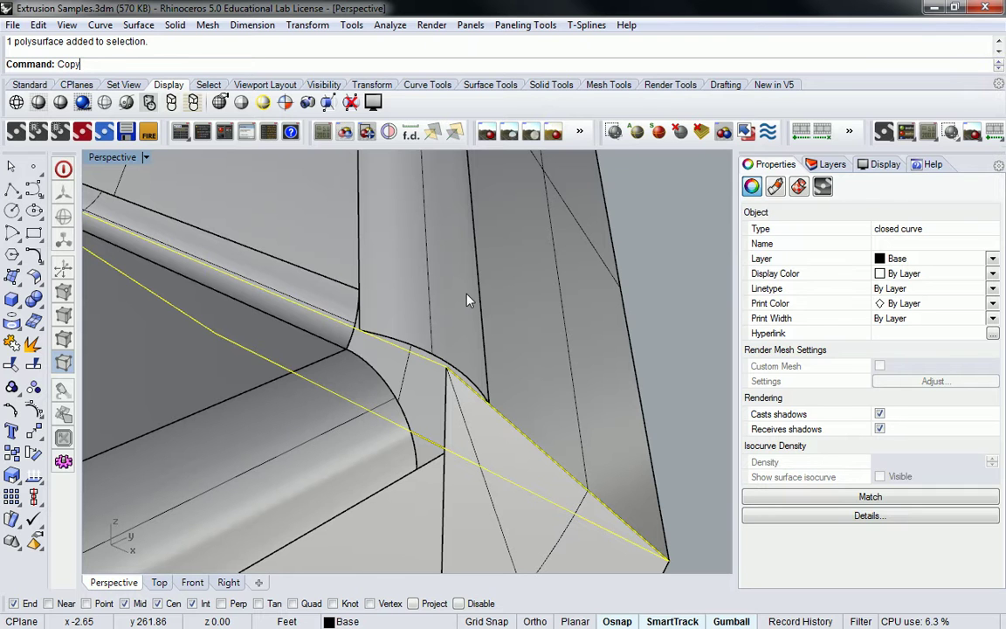
Copy the rectangle from its midpoint to the corner intersection where the fillets meet.
key("Return")
right_click_drag(459, 292, 378, 371)
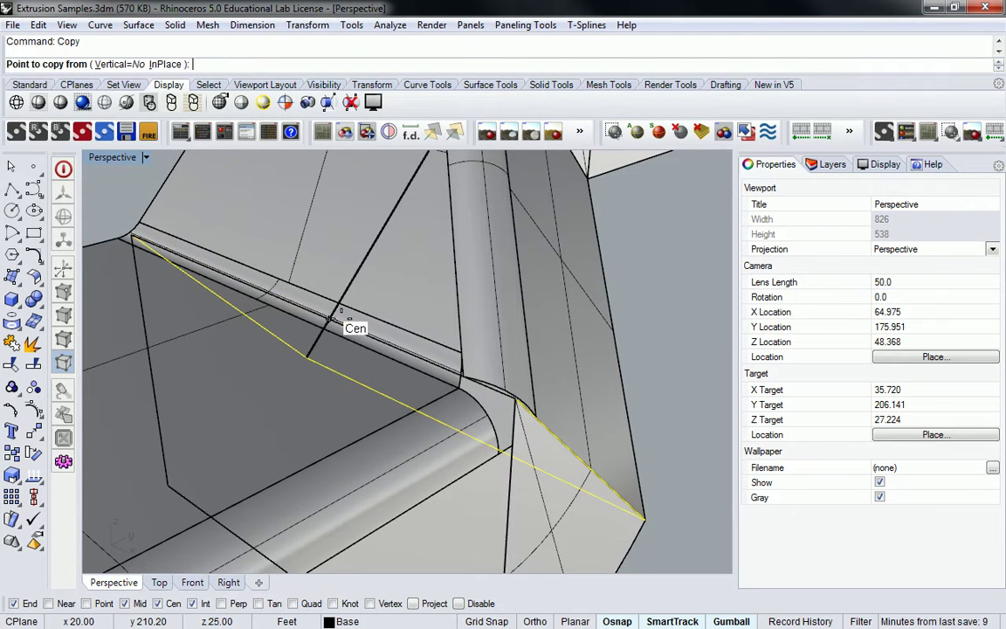
left_click(377, 371)
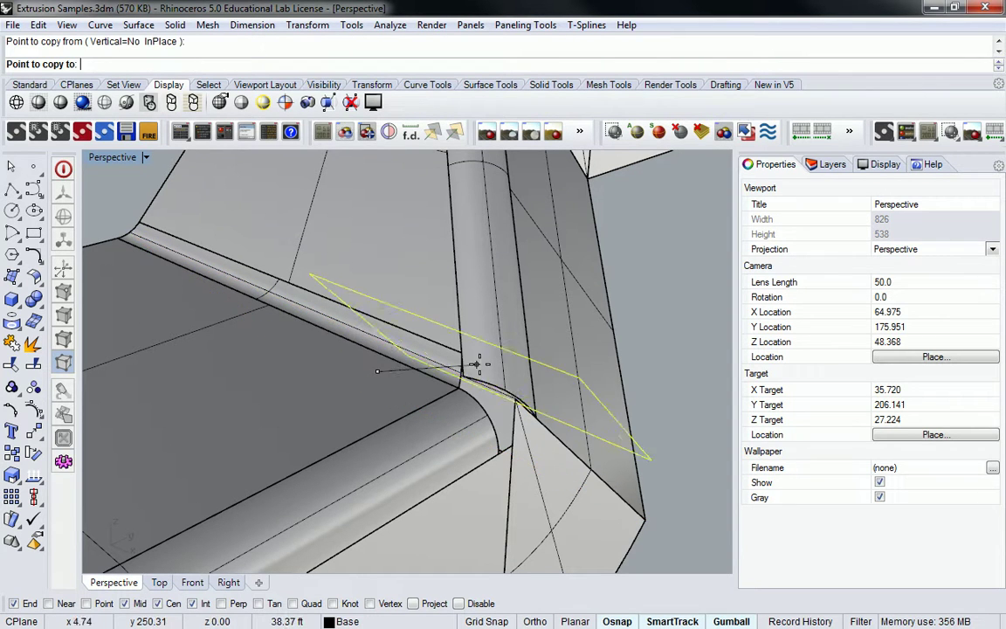
left_click(458, 351)
key("Return")
Make a planar surface from the copied rectangle with PlanarSrf.
right_click_drag(534, 362, 595, 299)
left_click(620, 280)
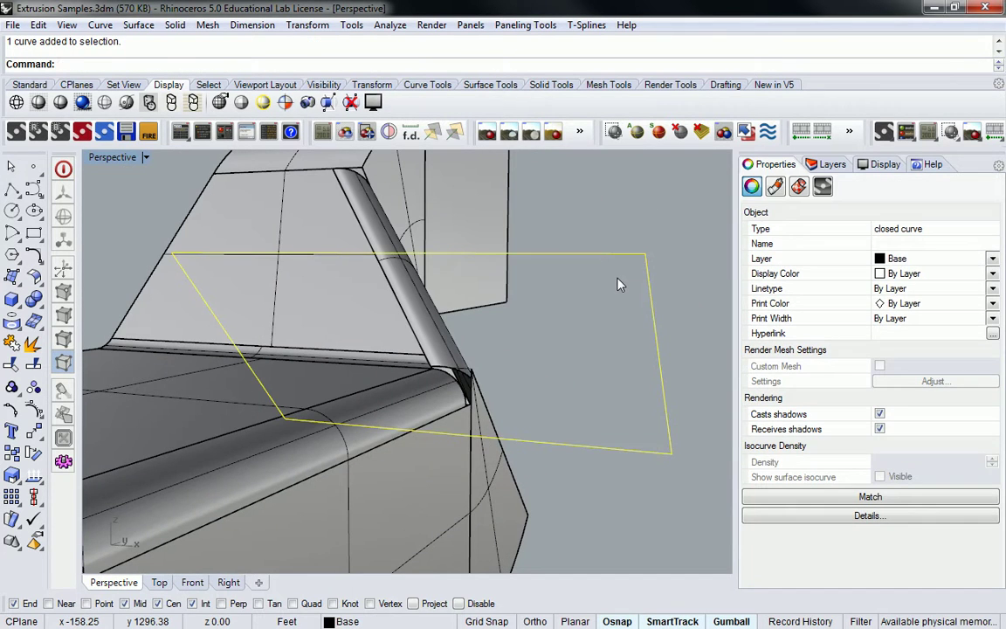
type("PlanarSrf")
key("Return")
Trim the fillet end back to the planar surface and delete the leftover piece.
right_click_drag(617, 281, 537, 368)
scroll(537, 368, "up", 3)
type("Trim")
key("Return")
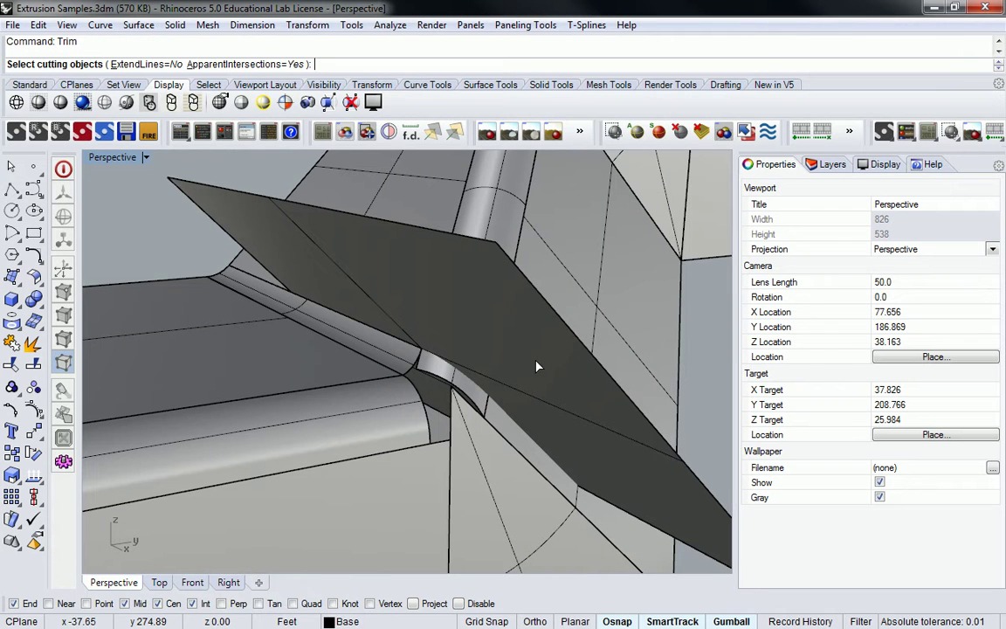
left_click(518, 330)
left_click(561, 332)
key("Return")
left_click(392, 333)
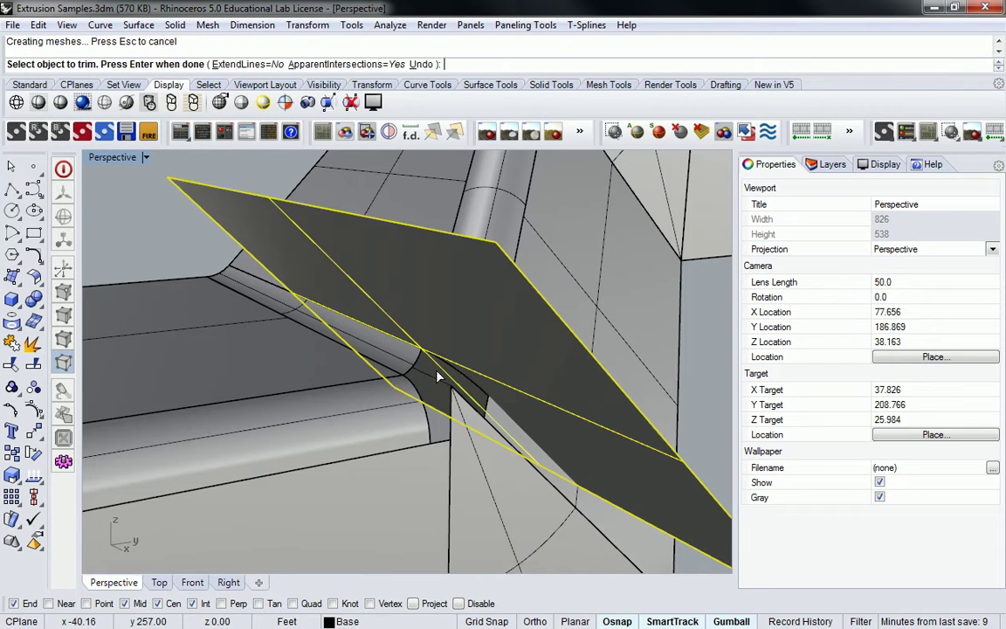
key("Return")
left_click(489, 340)
key("Delete")
Undo and redo the deletion to compare, ending with the planar cutting surface restored.
right_click_drag(498, 332, 557, 399)
right_click_drag(518, 353, 410, 348)
right_click_drag(469, 380, 440, 366)
key("ctrl+z")
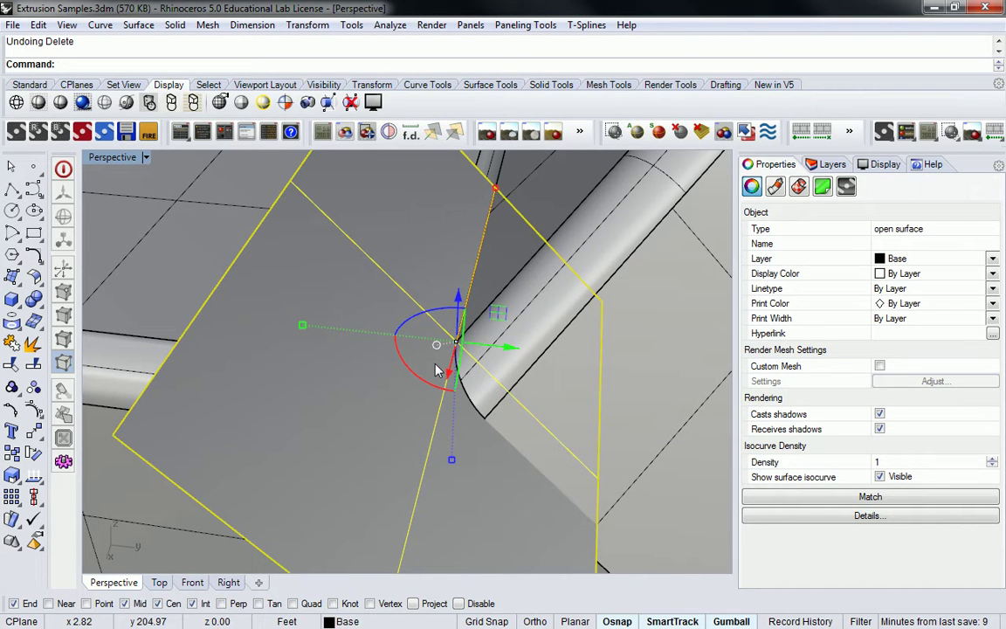
key("ctrl+y")
right_click_drag(386, 341, 468, 333)
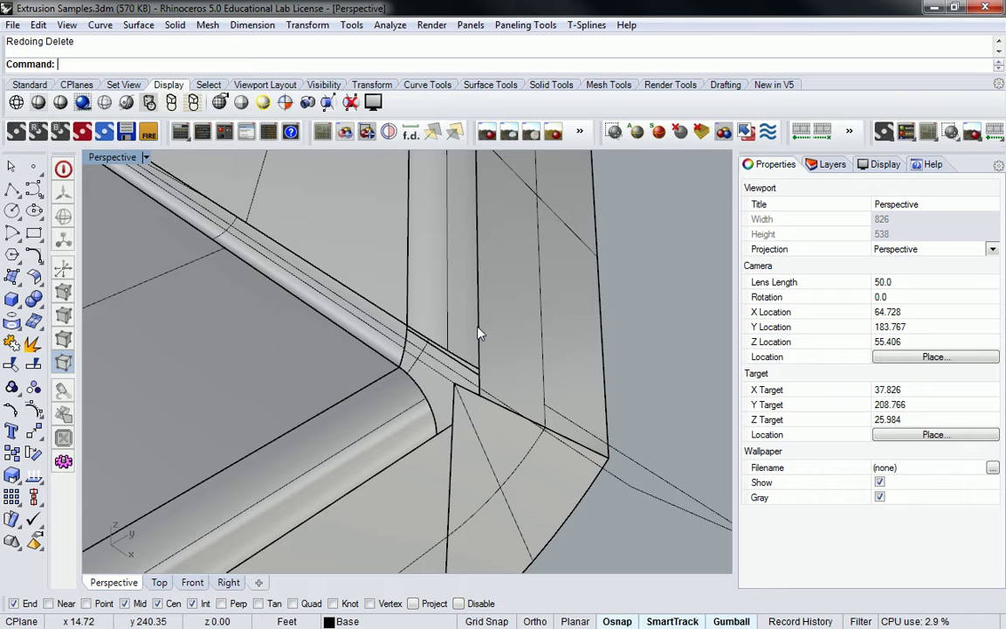
right_click_drag(479, 333, 441, 330)
key("ctrl+z")
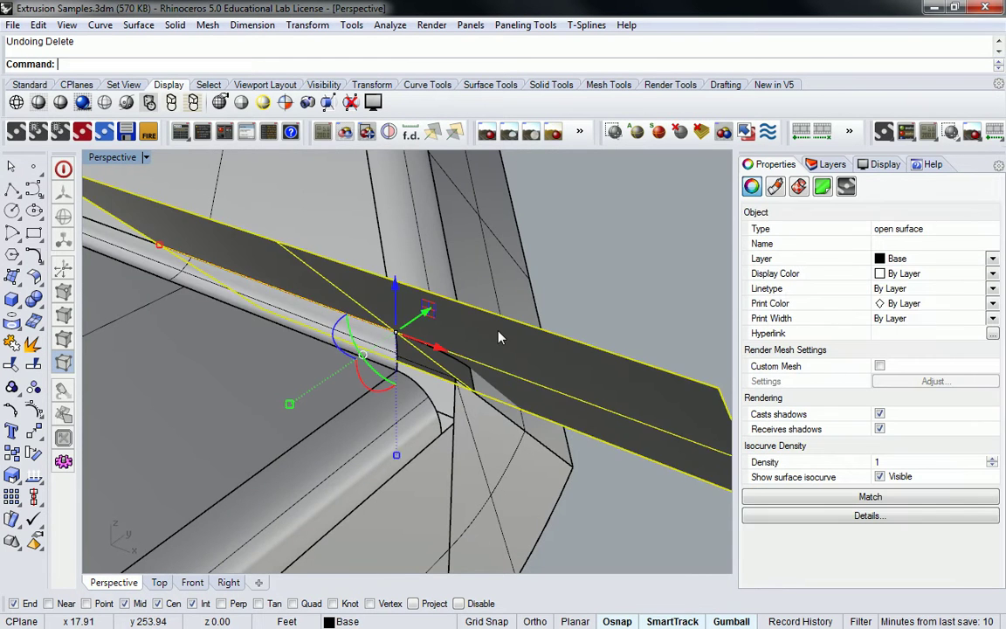
right_click_drag(500, 337, 387, 355)
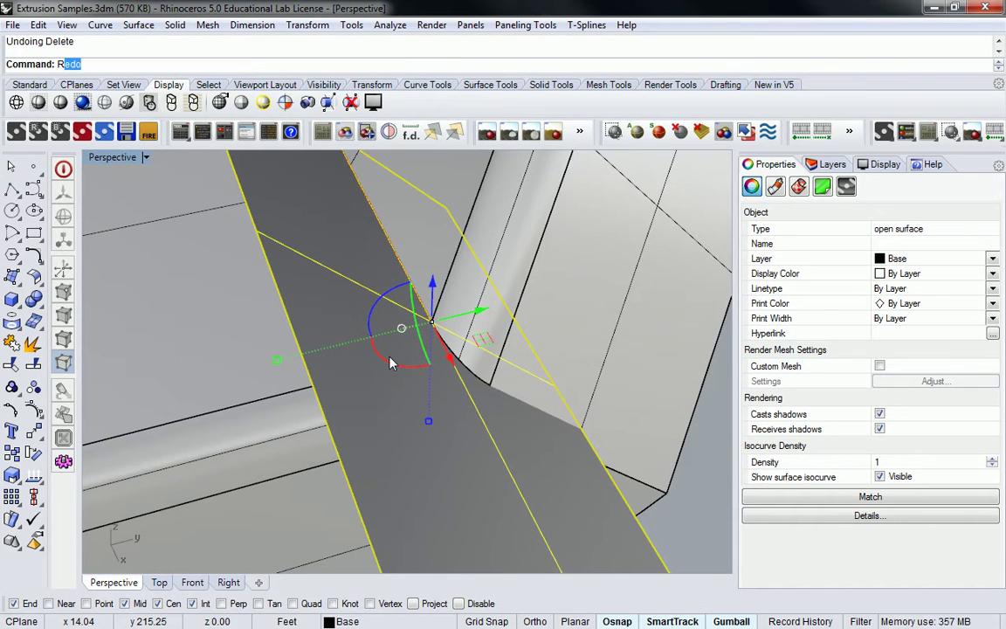
type("otat")
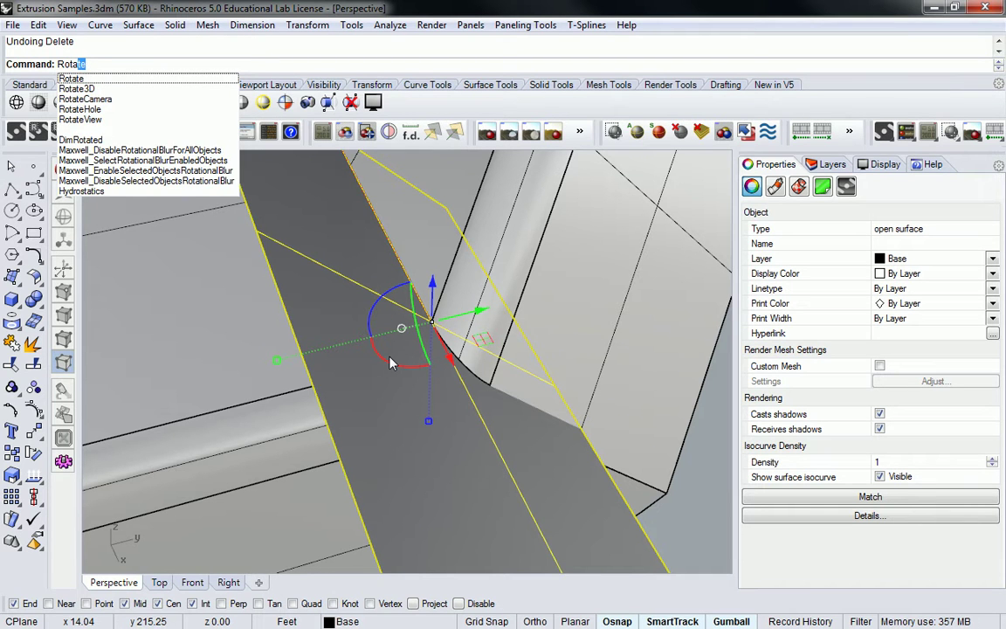
type("3d")
key("Return")
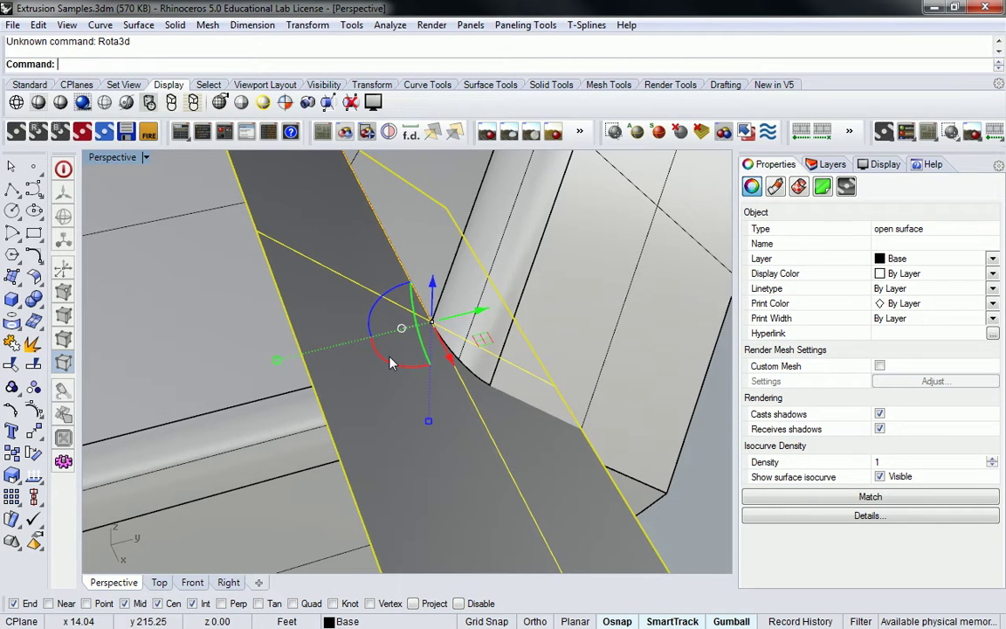
type("Rotate")
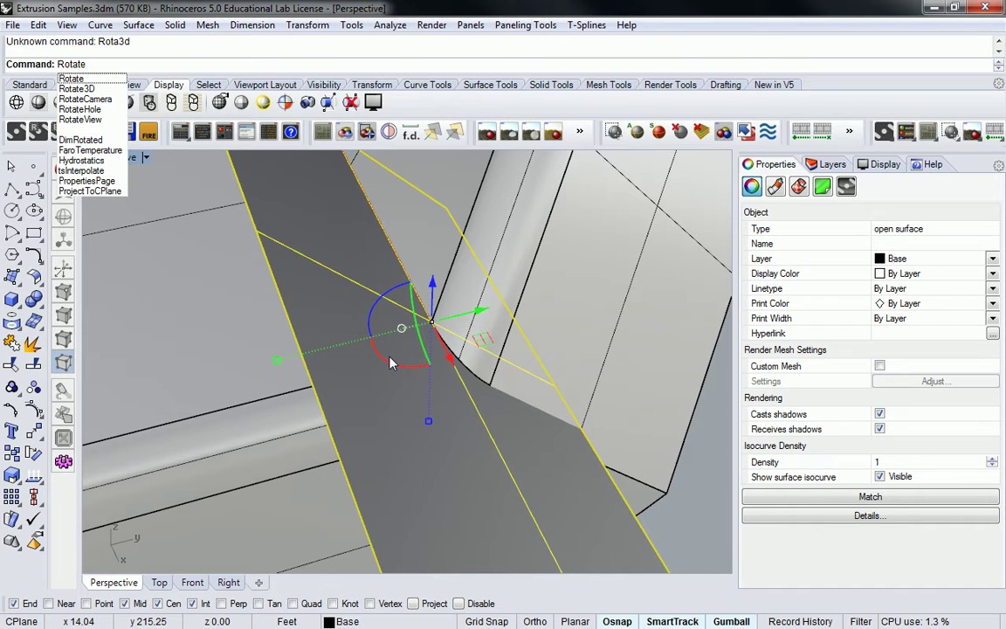
type("3d")
key("Return")
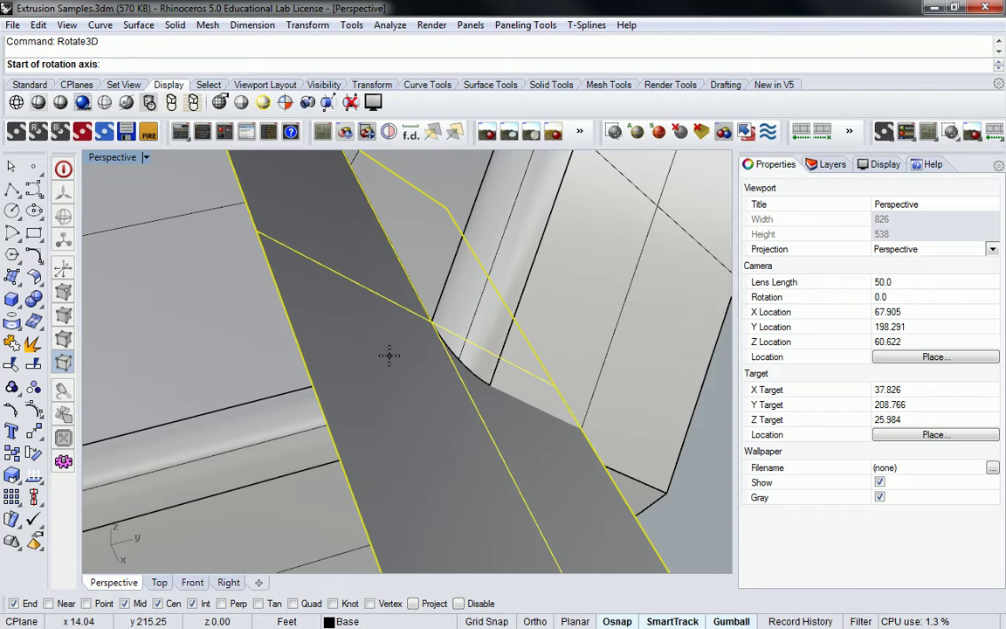
left_click(431, 319)
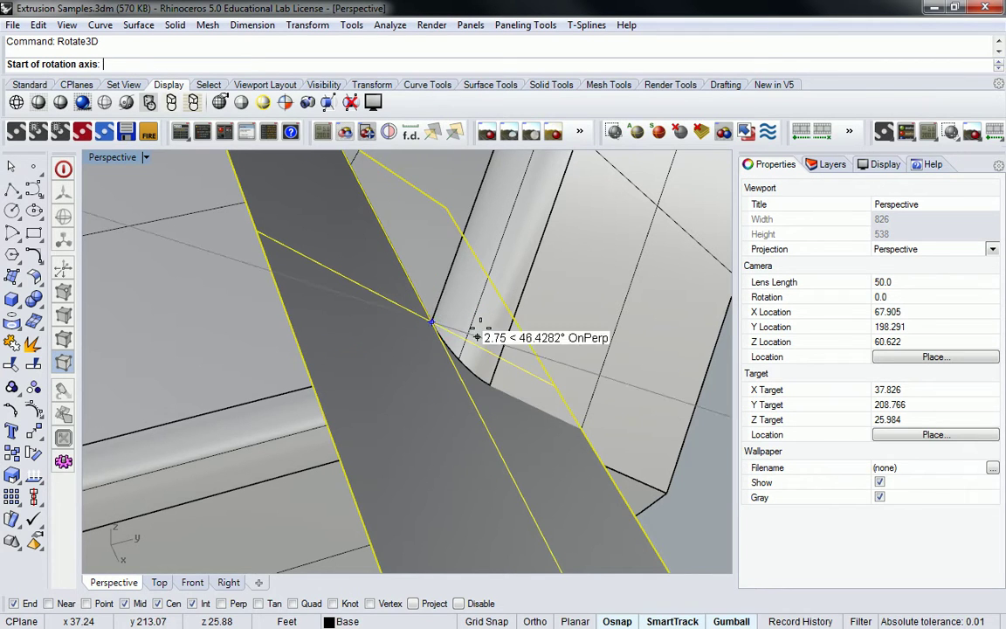
key("Escape")
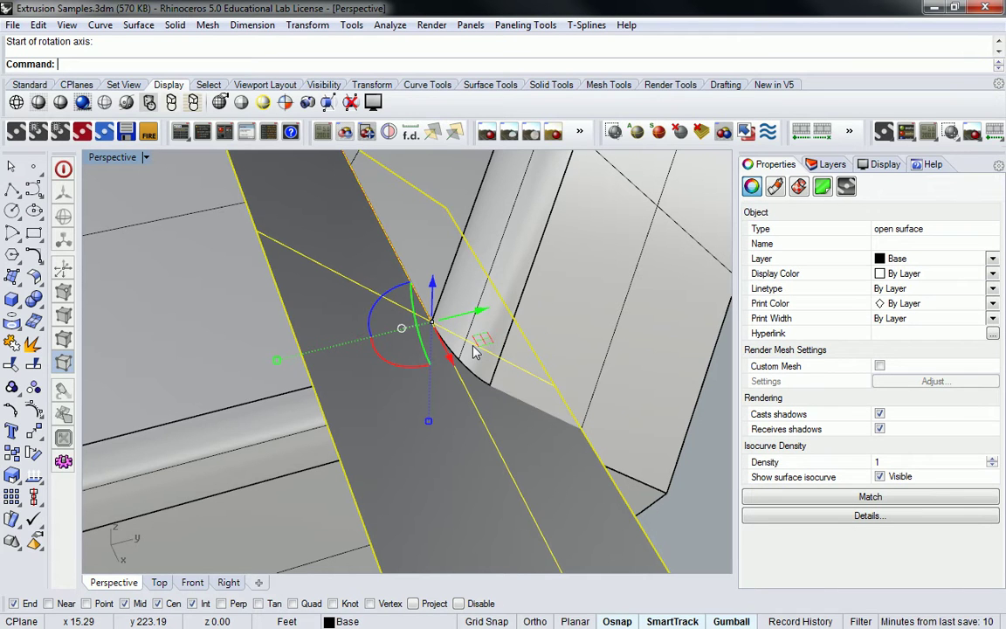
right_click_drag(474, 352, 411, 327)
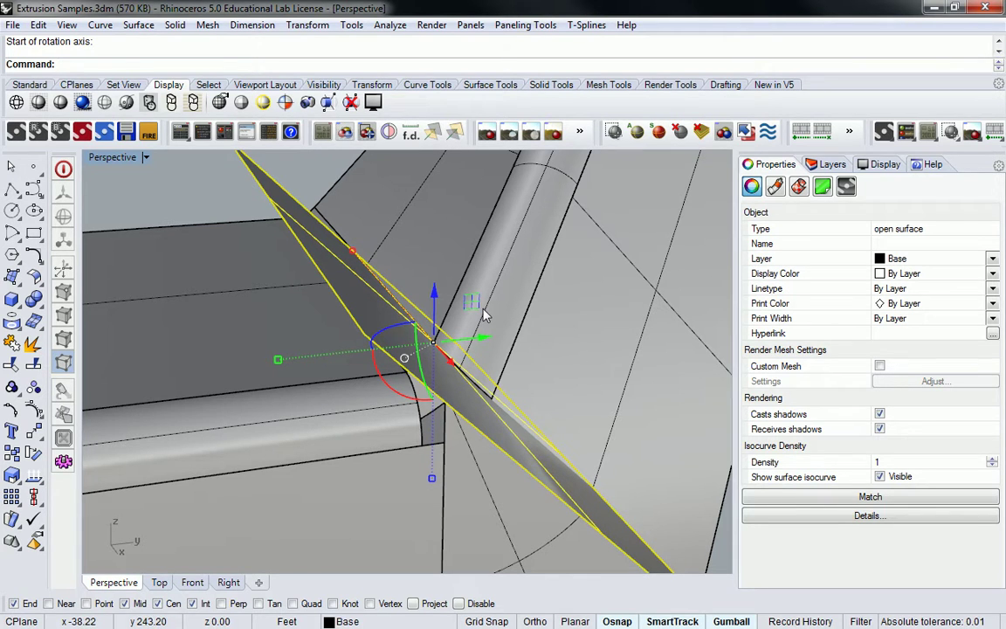
scroll(486, 314, "up", 3)
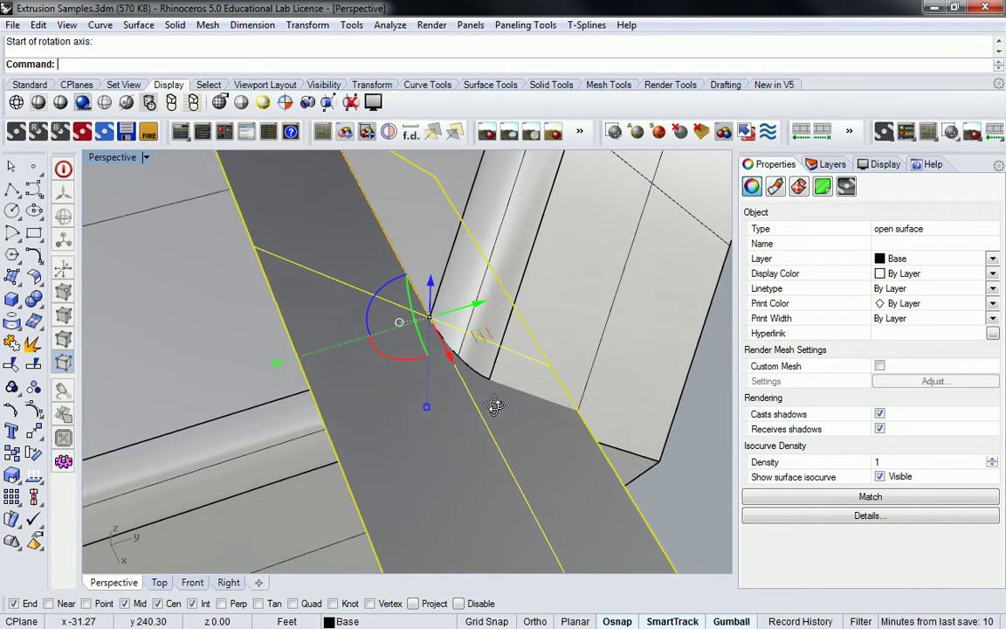
key("Escape")
scroll(492, 291, "down", 5)
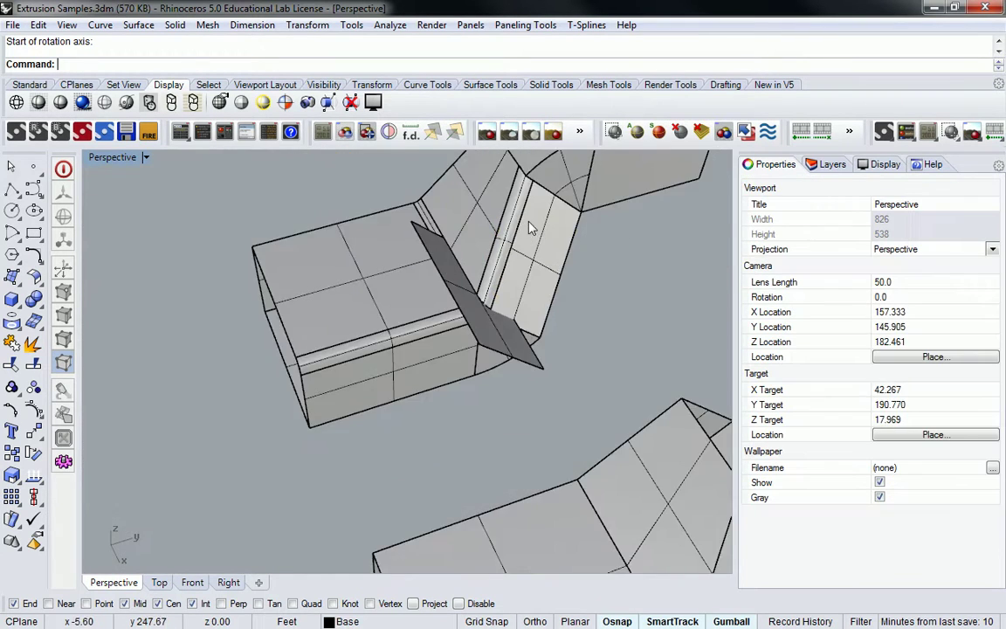
scroll(530, 227, "up", 6)
scroll(577, 384, "down", 5)
scroll(573, 366, "up", 6)
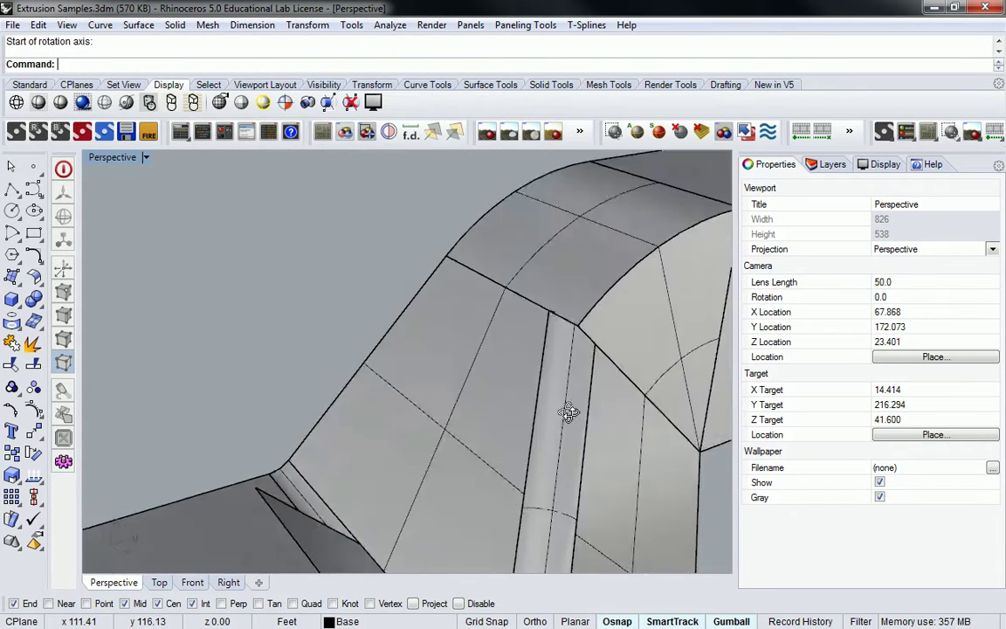
Delete the dark planar cutting surface and inspect the trimmed fillet corner.
right_click_drag(452, 476, 292, 426)
left_click(303, 423)
key("Delete")
right_click_drag(420, 386, 601, 243)
left_click(578, 259)
key("Escape")
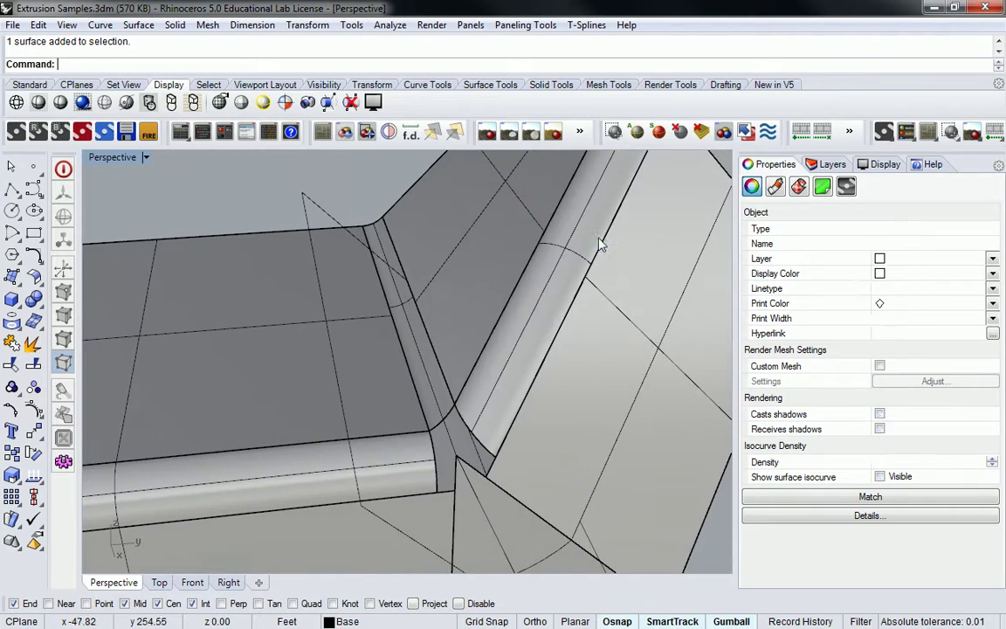
right_click_drag(505, 371, 498, 376)
Draw a Line from the fillet corner intersection, ending perpendicular to the fillet edge.
type("Li")
key("Return")
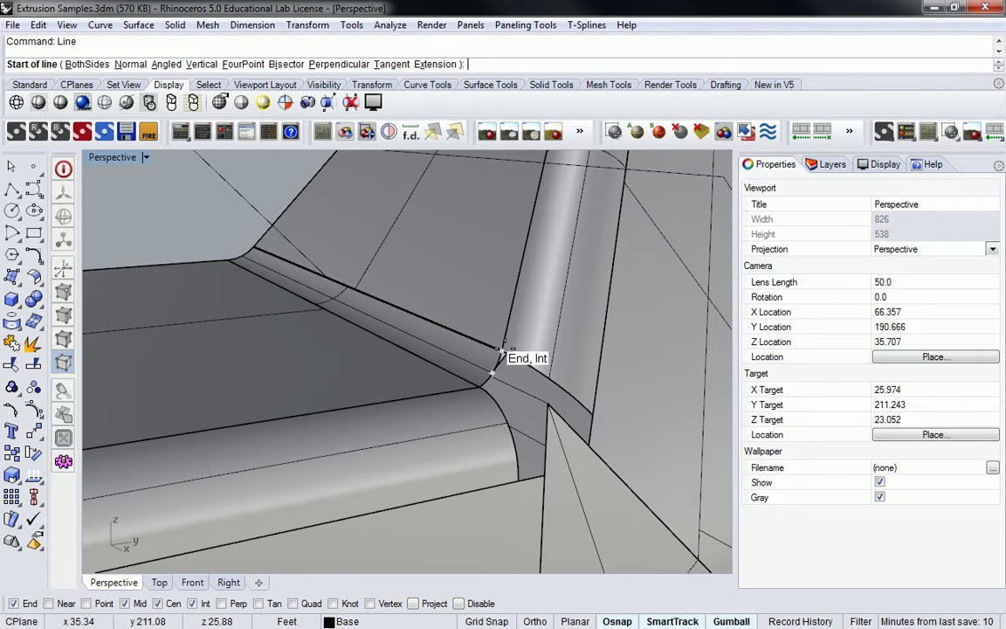
left_click(499, 353)
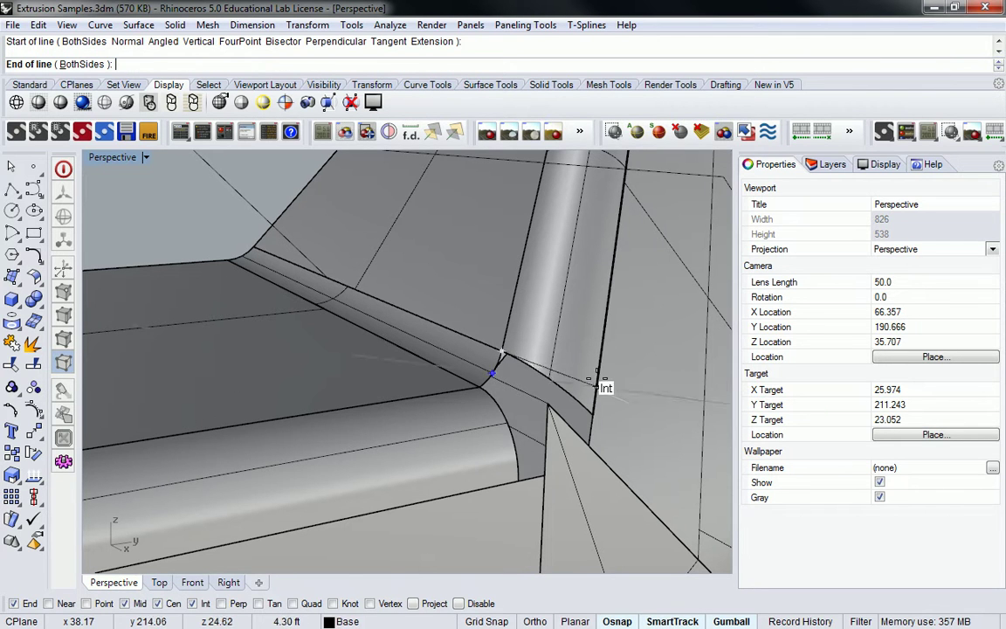
left_click(222, 604)
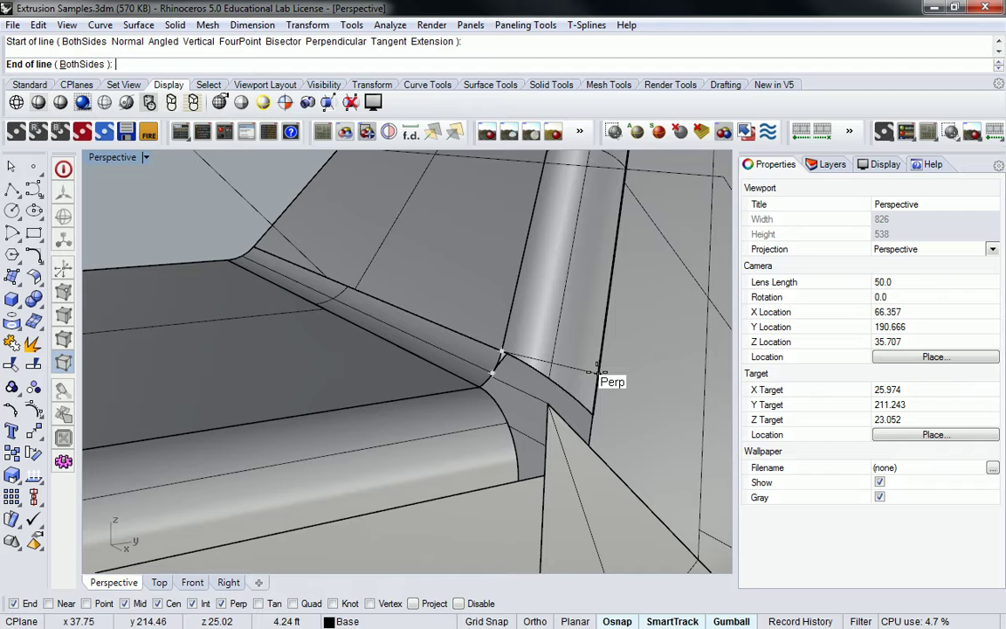
left_click(598, 373)
Select the curve at the fillet and inspect it from several angles.
right_click_drag(575, 381, 557, 369)
scroll(567, 312, "up", 3)
left_click(563, 304)
scroll(568, 310, "up", 3)
scroll(557, 369, "down", 4)
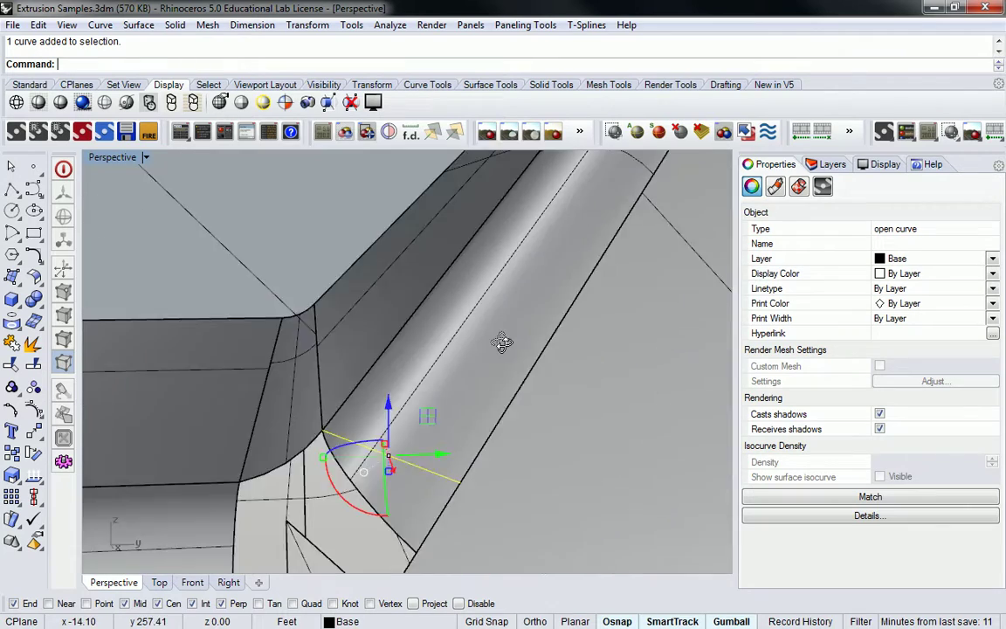
right_click_drag(384, 343, 636, 411)
right_click_drag(469, 319, 487, 297)
right_click_drag(535, 253, 433, 359)
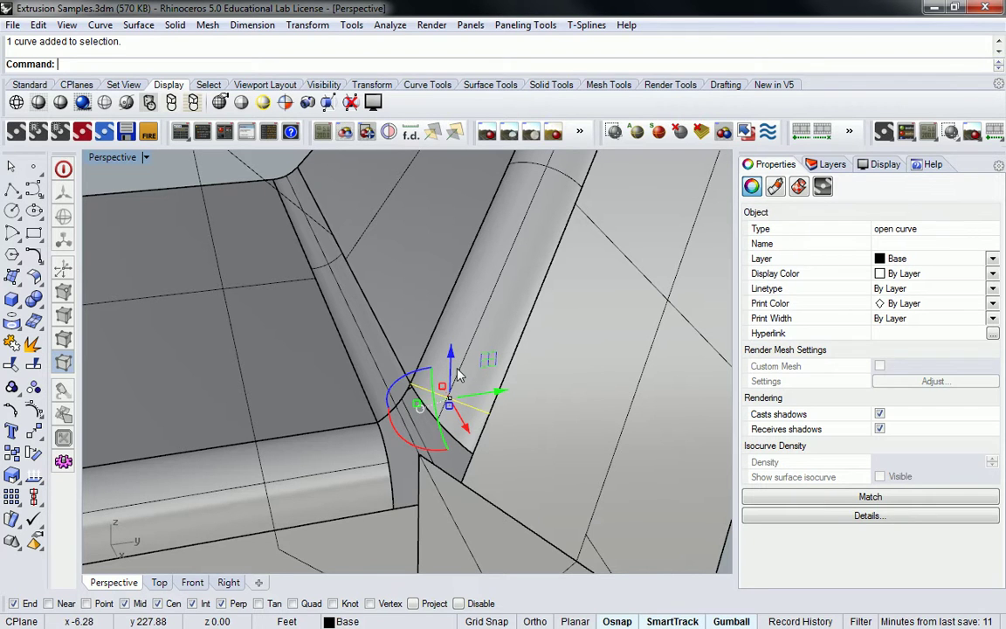
Delete the selected curve, restore the rectangle, and make a planar surface from it with PlanarSrf.
key("Delete")
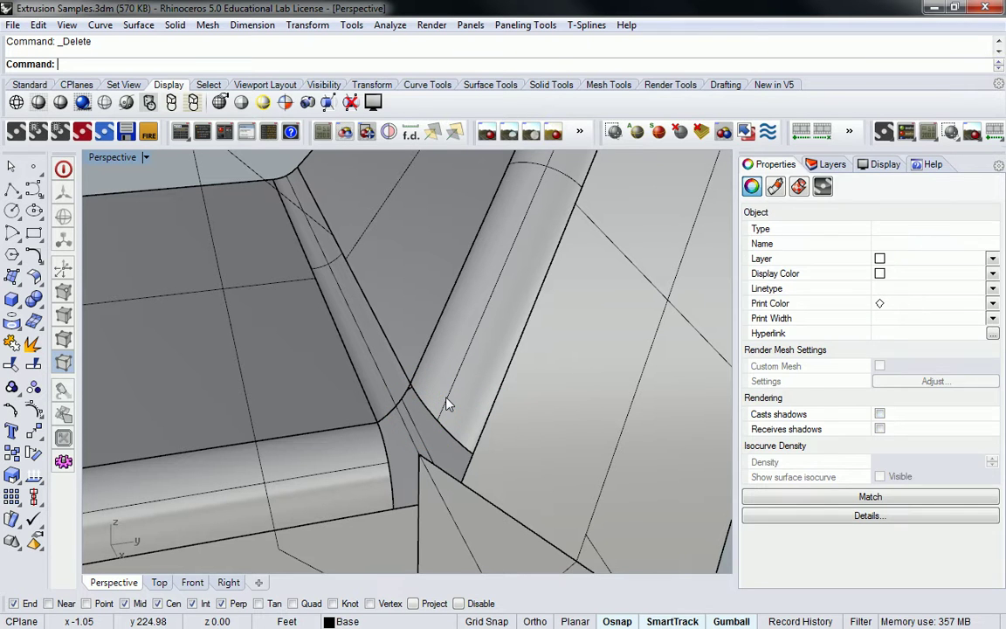
key("ctrl+z")
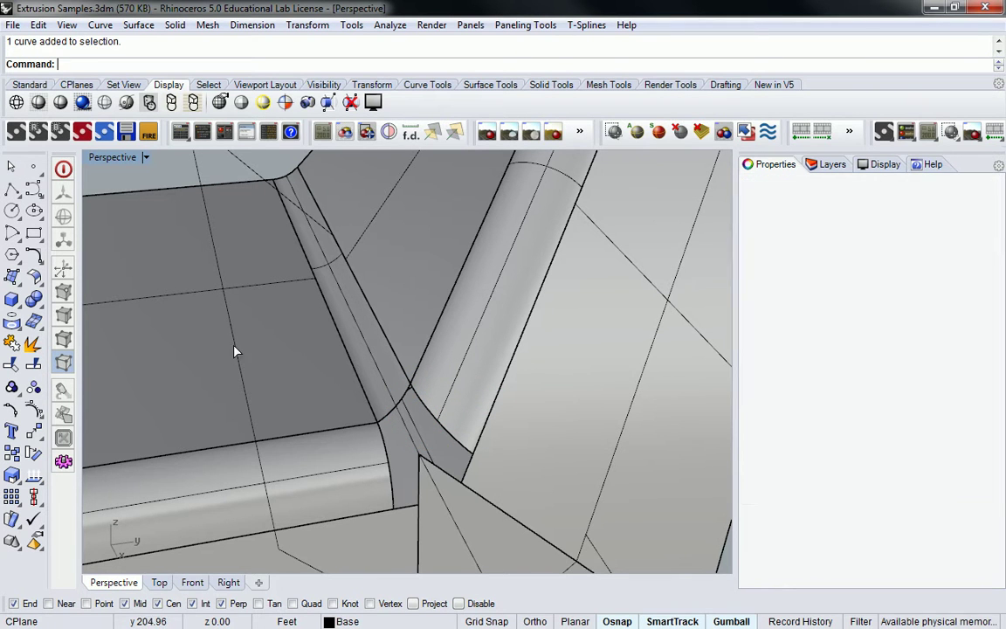
right_click_drag(381, 405, 416, 363)
type("PlanarSrf")
key("Return")
right_click_drag(487, 350, 438, 389)
Start orienting the band onto a surface, then cancel and view the fillet corner.
type("Orient")
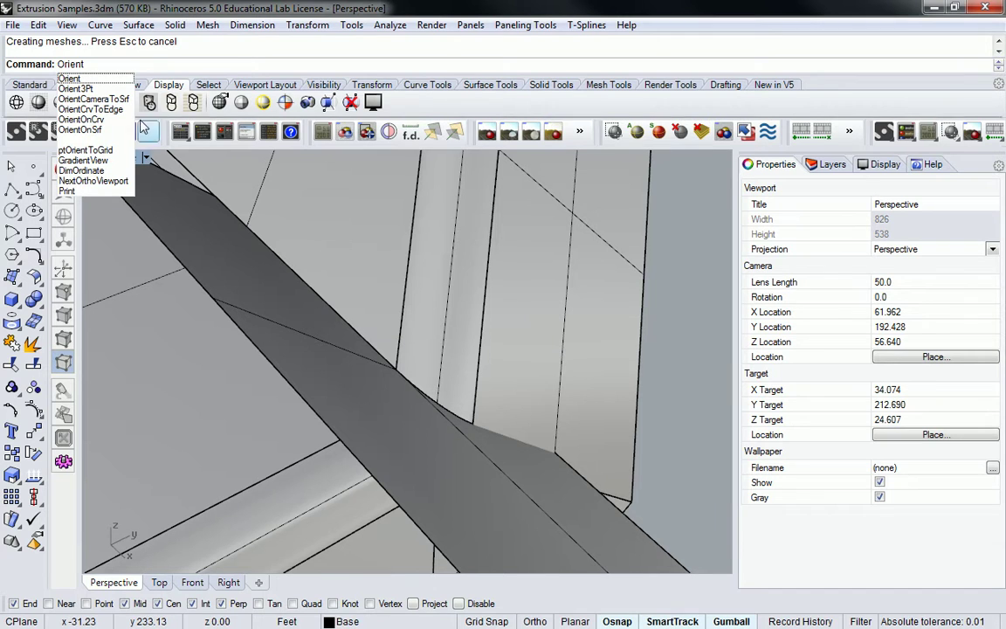
left_click(97, 133)
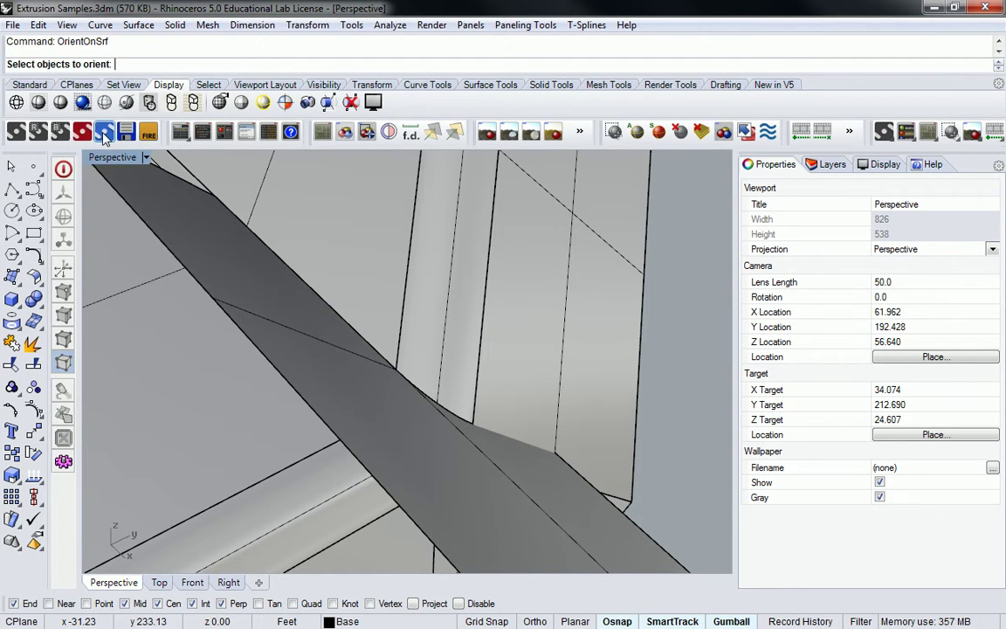
left_click(332, 355)
right_click_drag(331, 355, 373, 363)
key("Escape")
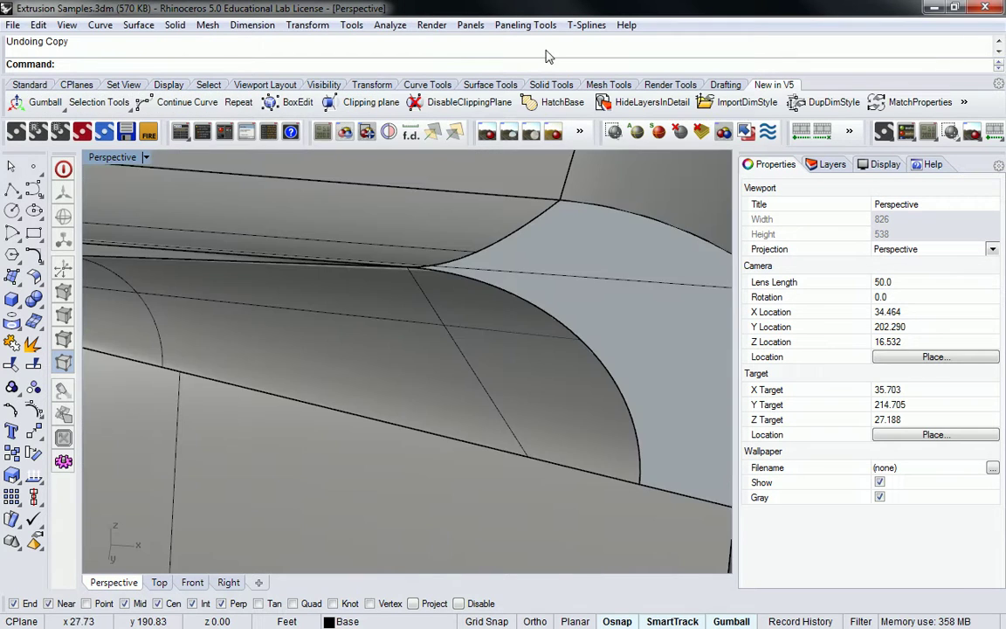
right_click_drag(524, 218, 465, 343)
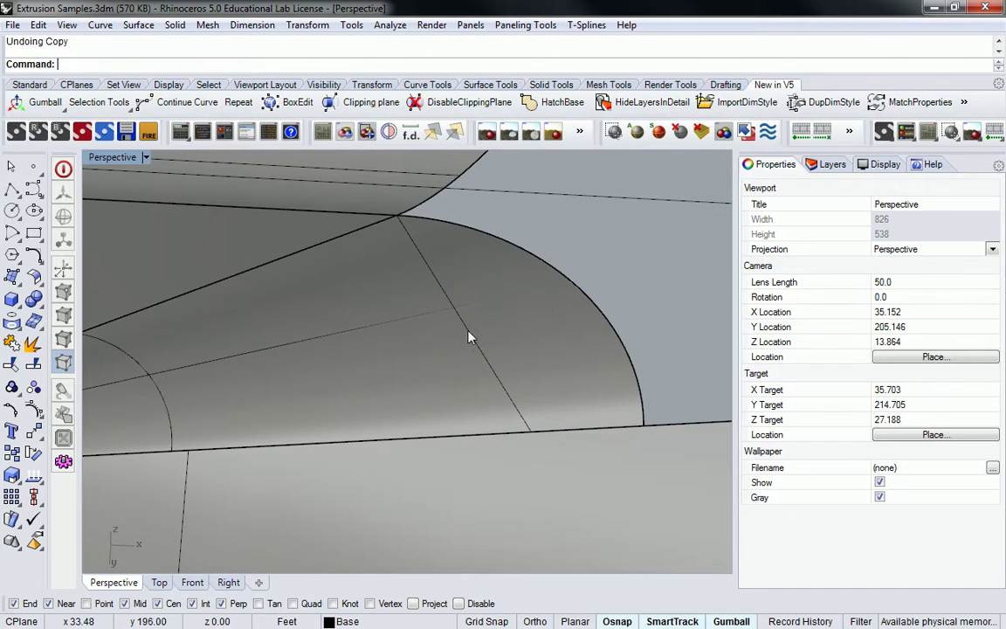
Copy the diagonal curve from its top end to a point along the bottom edge.
left_click(471, 339)
type("Copy")
key("Return")
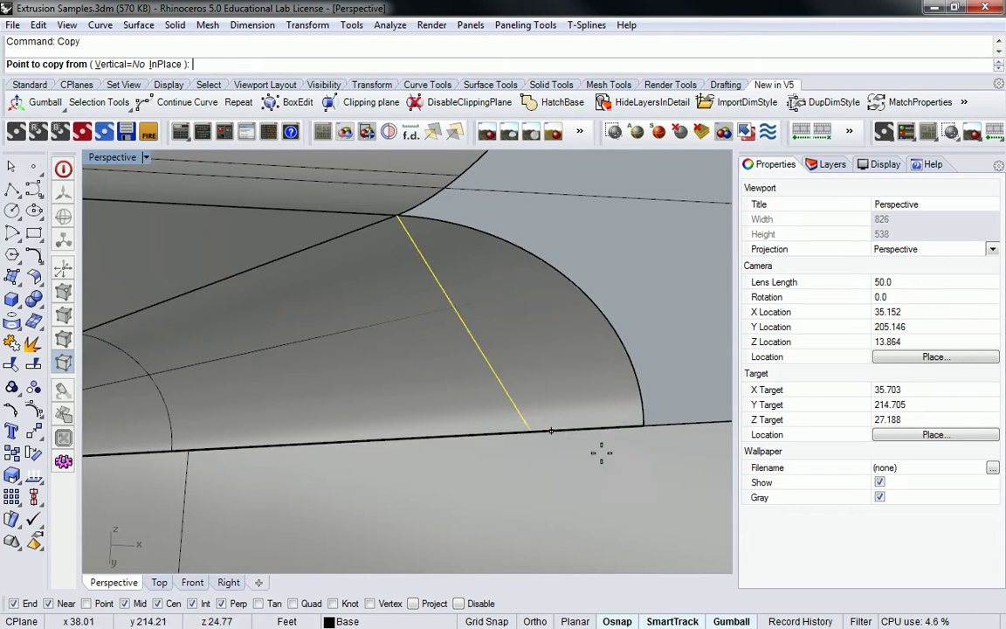
left_click(530, 432)
left_click(397, 436)
key("Return")
Select both diagonal curves and start a Loft between them.
left_click(468, 338)
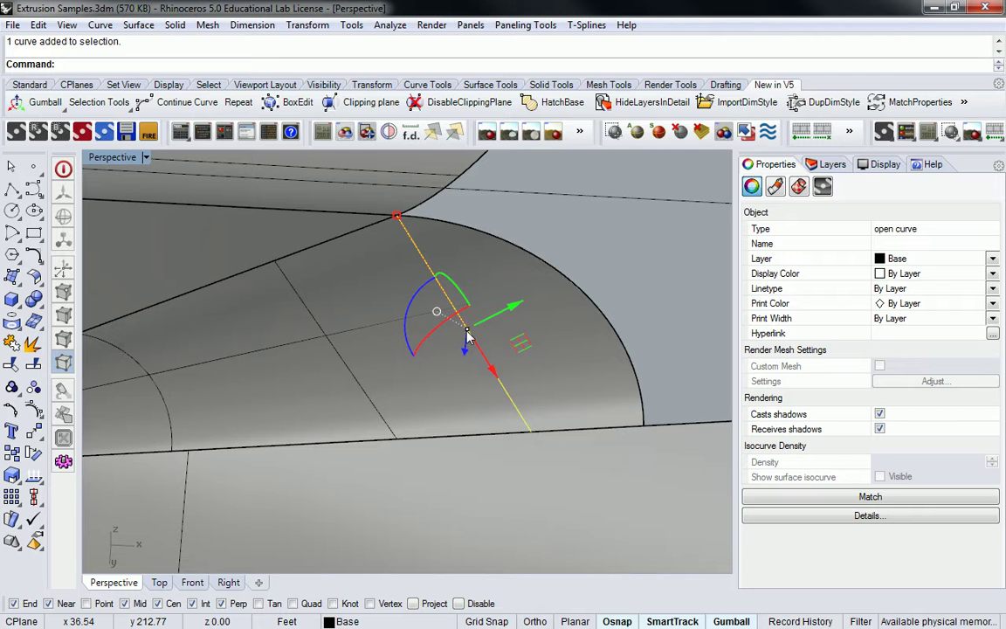
key("Escape")
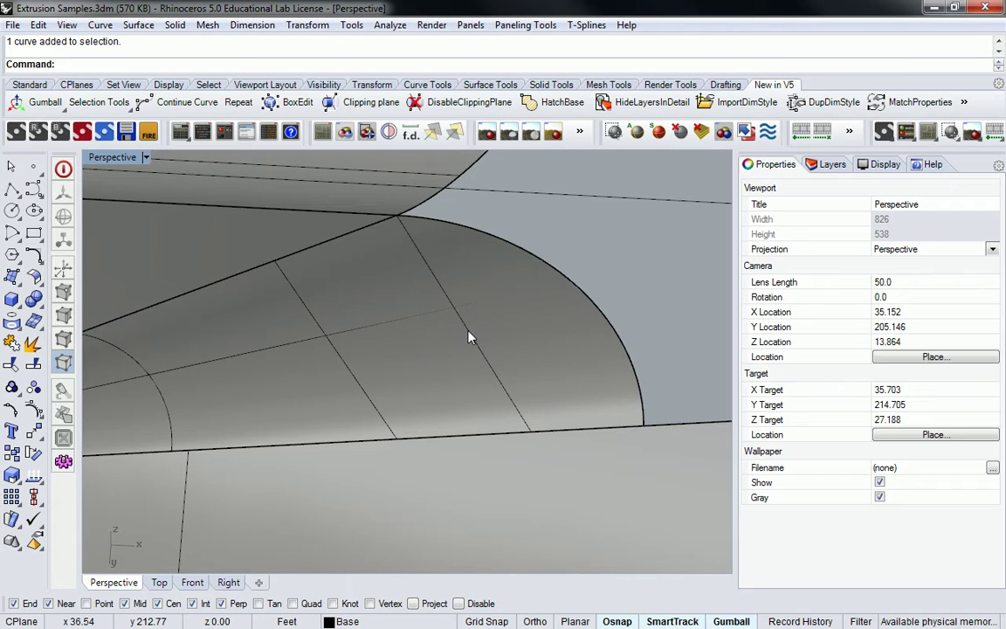
left_click(454, 341)
key("Escape")
left_click(466, 333)
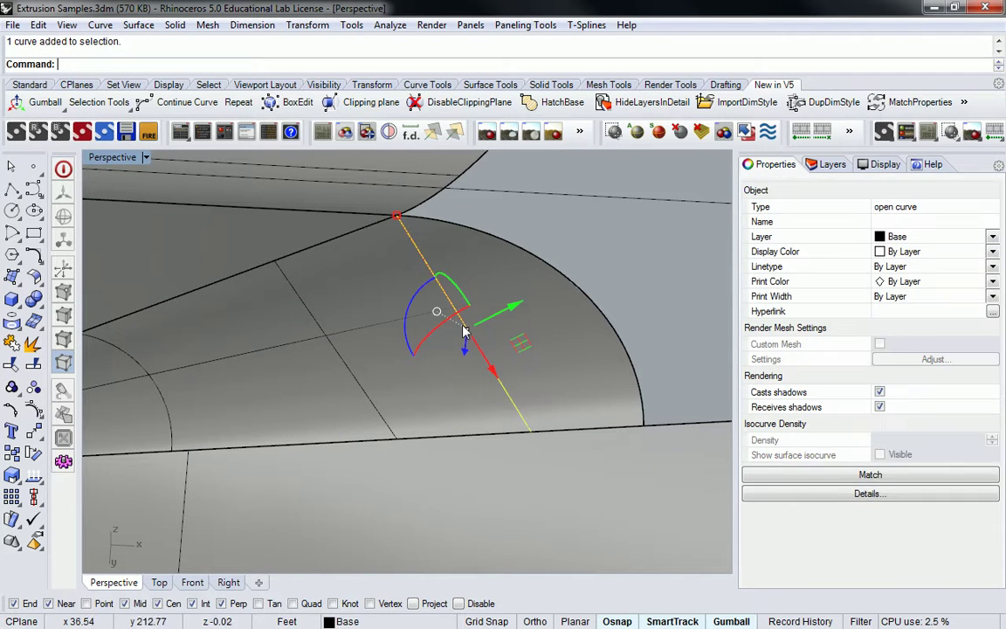
left_click(355, 384, "shift")
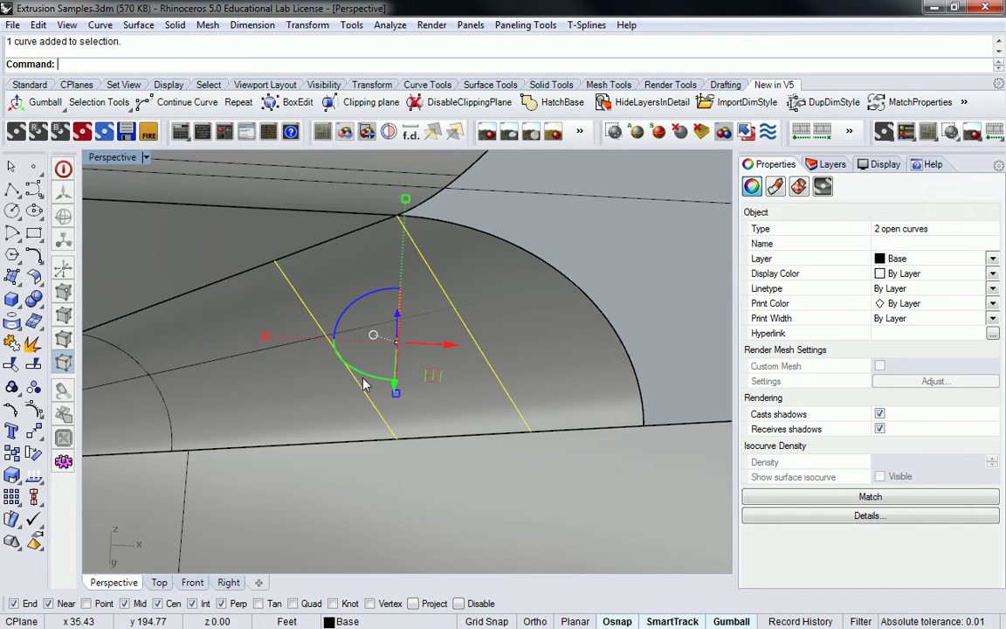
key("Return")
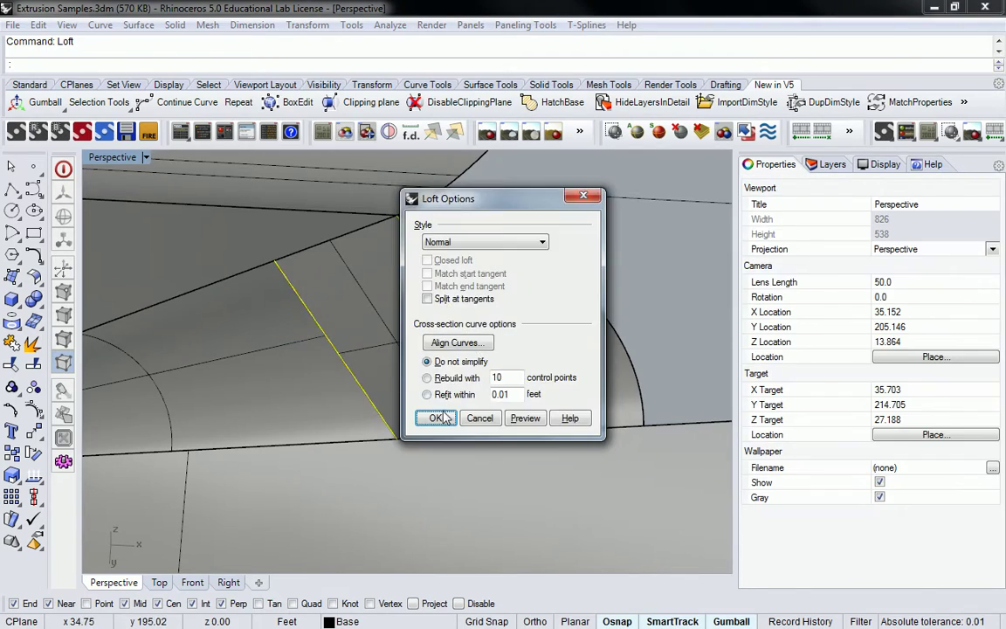
Accept the Normal-style loft options to create the surface between the two curves.
left_click(436, 419)
key("Escape")
left_click(377, 334)
right_click_drag(512, 296, 382, 409)
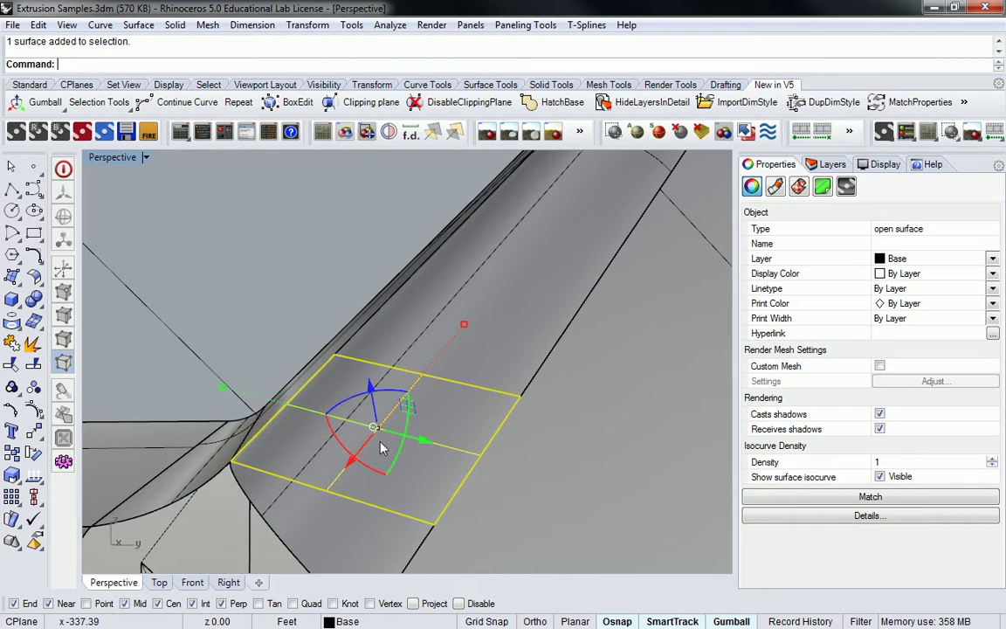
key("Escape")
Extrude the lofted surface into a box straddling the fillet using the gumball.
right_click_drag(353, 507, 402, 350)
left_click(365, 422)
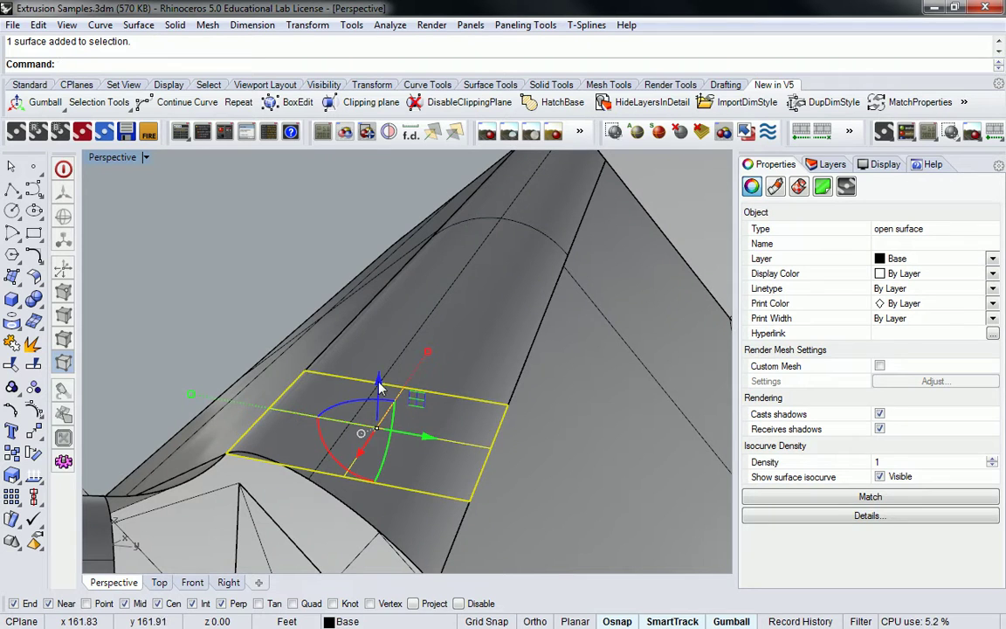
left_click_drag(380, 389, 384, 273, "ctrl")
mouse_move(471, 354)
right_mouse_down()
mouse_move(410, 432)
mouse_move(494, 444)
mouse_move(478, 354)
right_mouse_up()
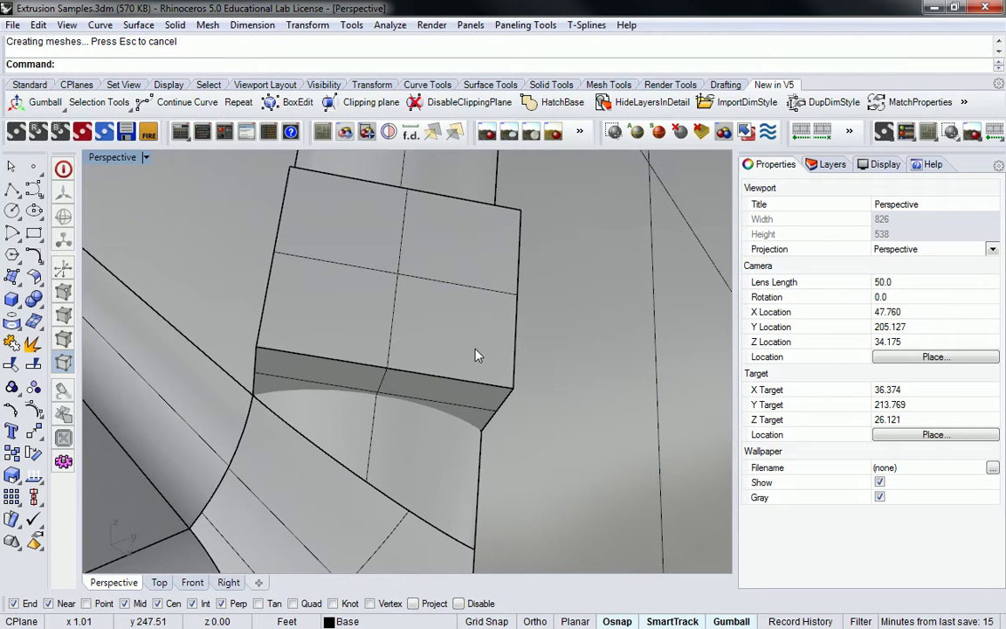
right_click_drag(431, 416, 386, 348)
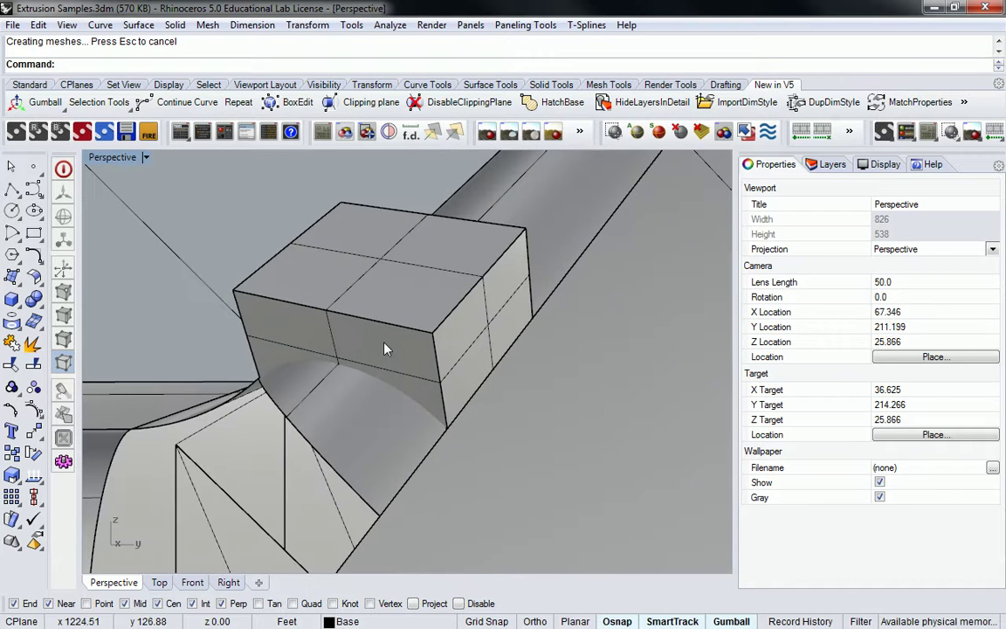
Trim away the part of the fillet inside the box, using the box as cutter.
key("Return")
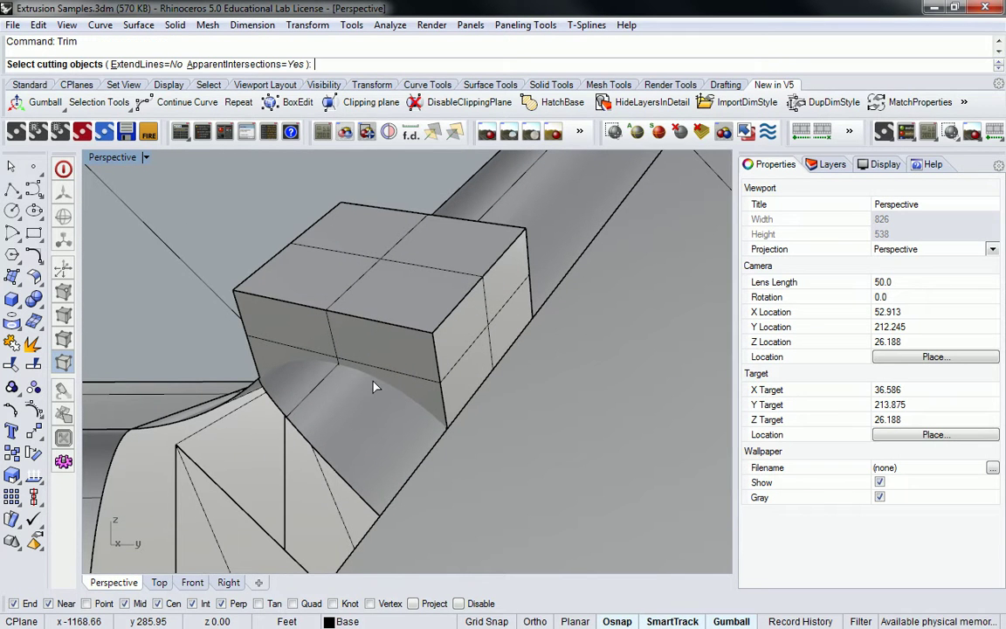
left_click(335, 349)
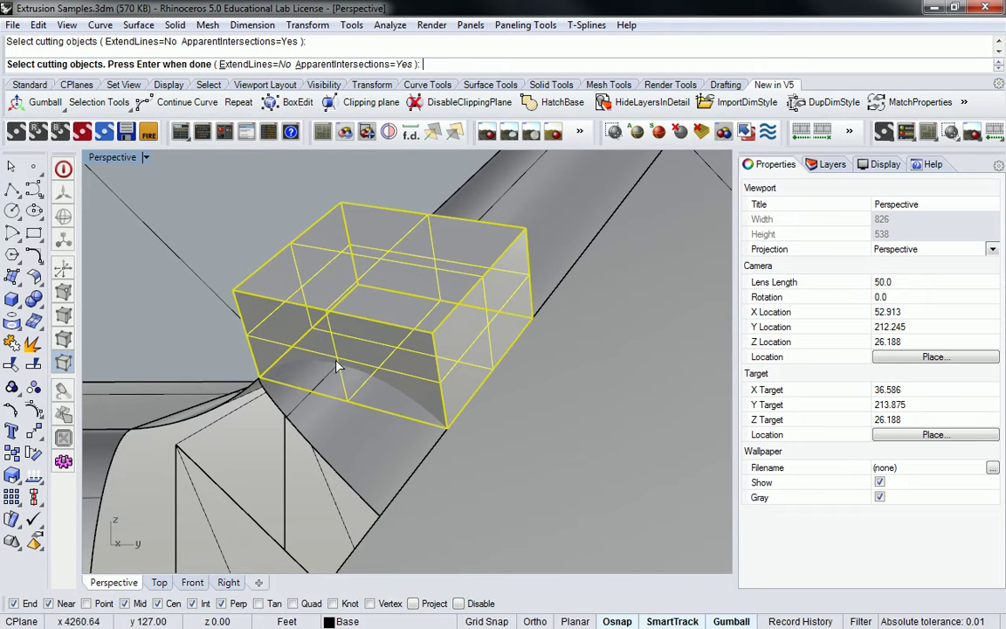
key("Return")
left_click(292, 409)
right_click_drag(292, 409, 459, 378)
key("Return")
Delete the box and look into the resulting corner gap.
left_click(389, 331)
key("Delete")
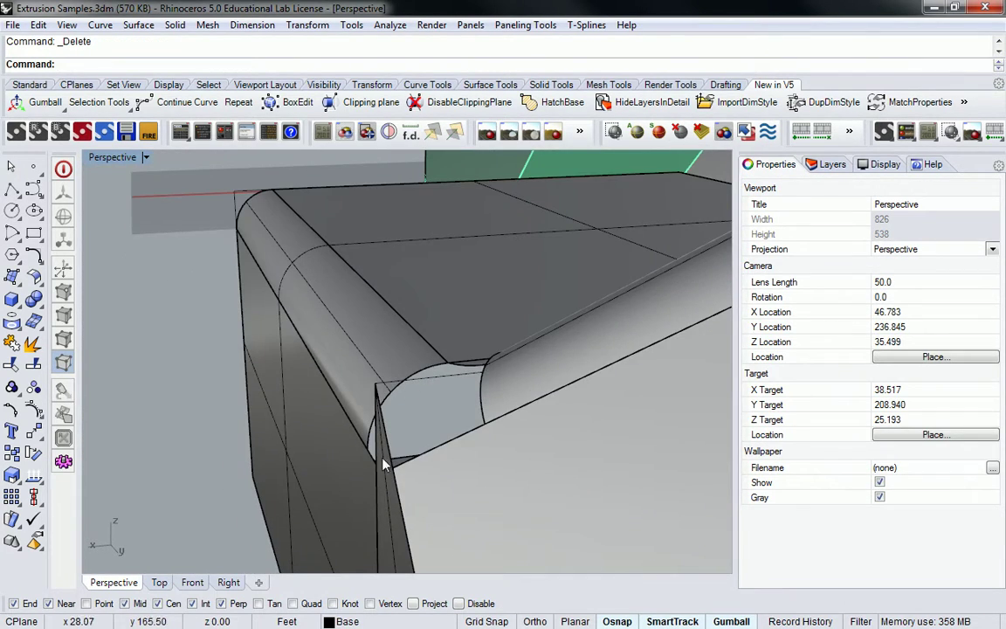
right_click_drag(408, 331, 461, 288)
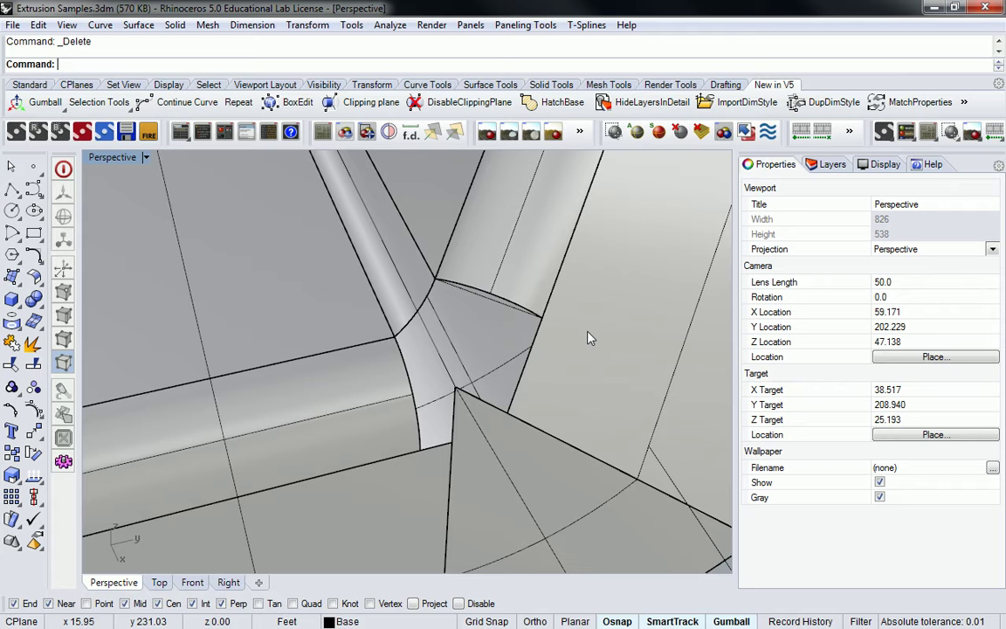
right_click_drag(589, 338, 437, 236)
Try a two-rail sweep along the fillet edge and arc, then undo it.
type("Sw")
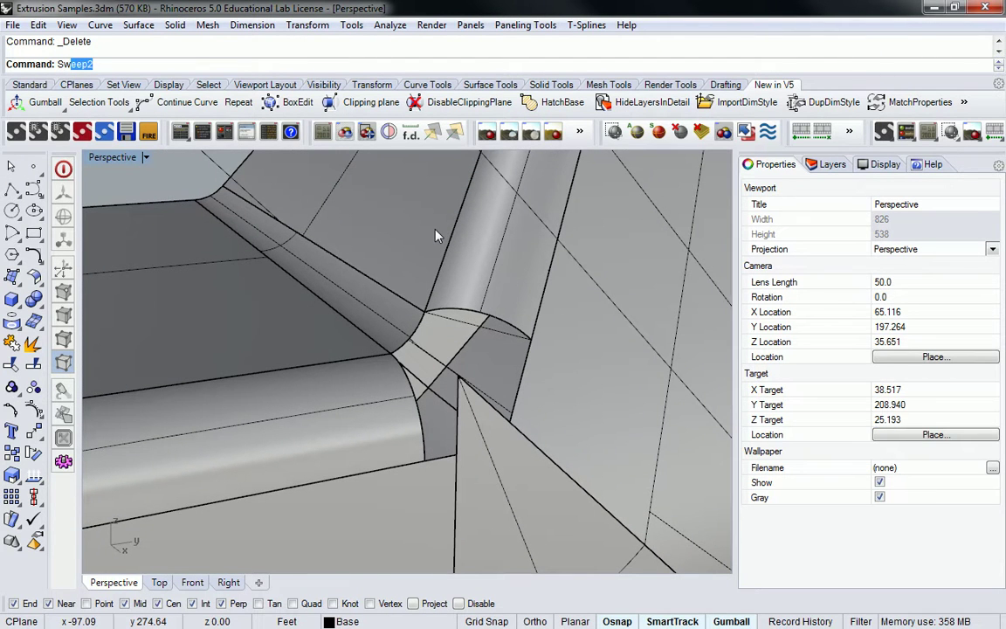
type("eep")
key("Return")
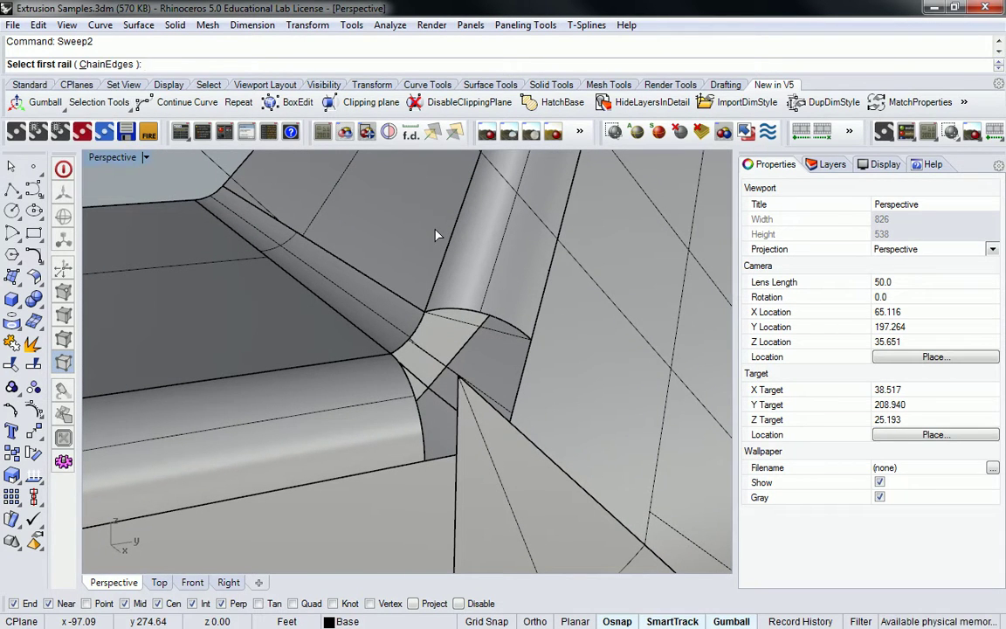
left_click(420, 426)
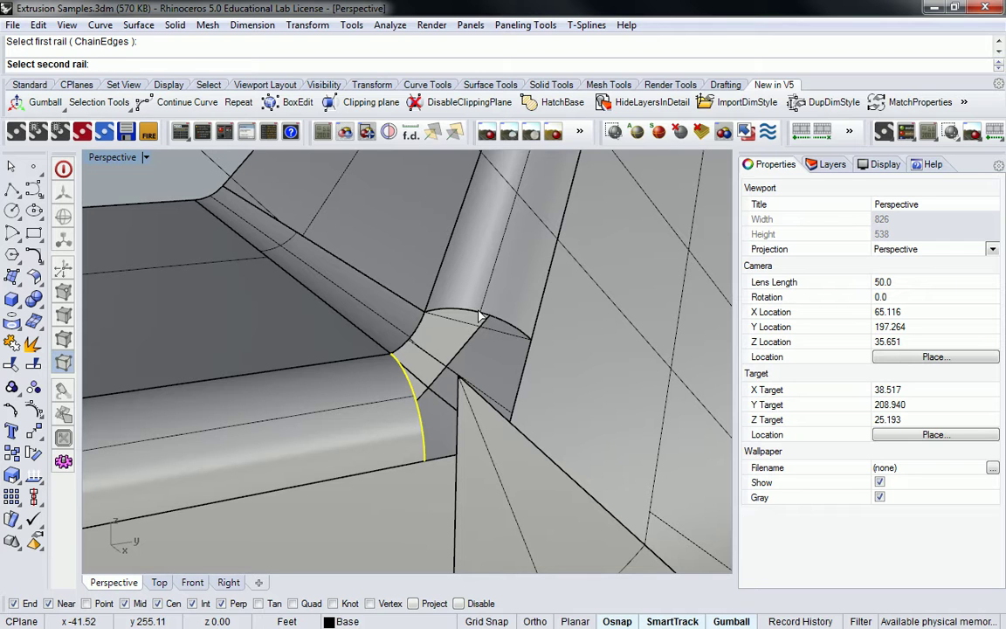
left_click(480, 316)
left_click(423, 328)
key("Return")
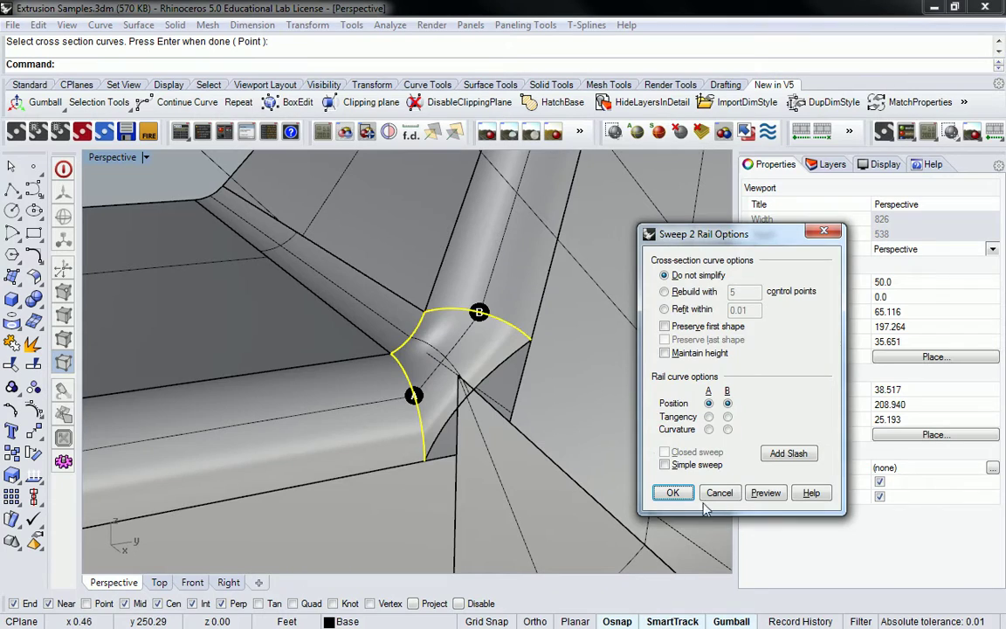
left_click(672, 493)
right_click_drag(489, 437, 550, 386)
key("ctrl+z")
Try a one-rail sweep with the edge as rail and the arc as section, then undo it.
type("sweep1")
key("Return")
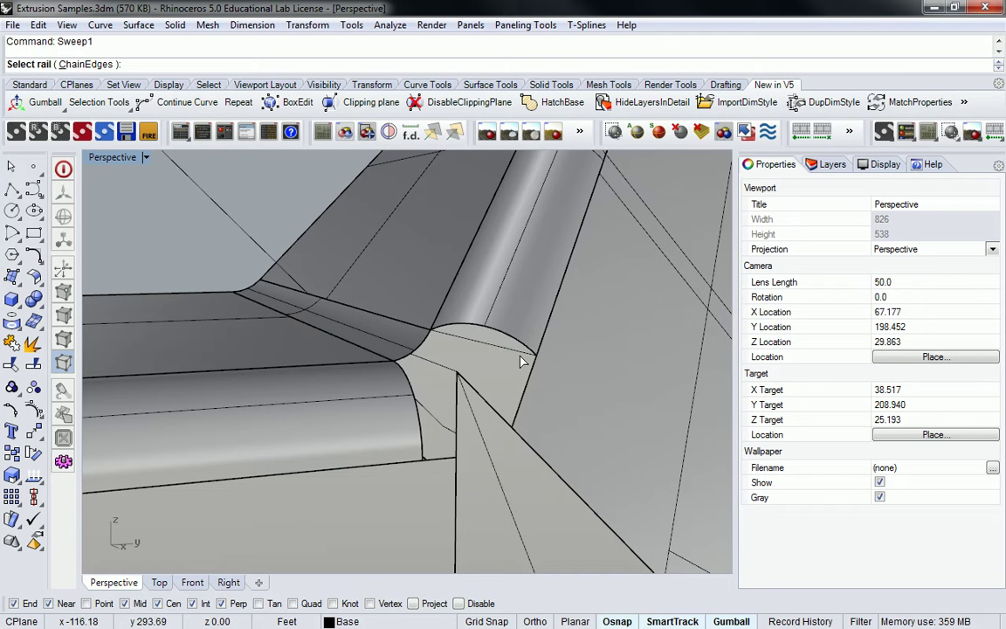
left_click(430, 343)
left_click(501, 338)
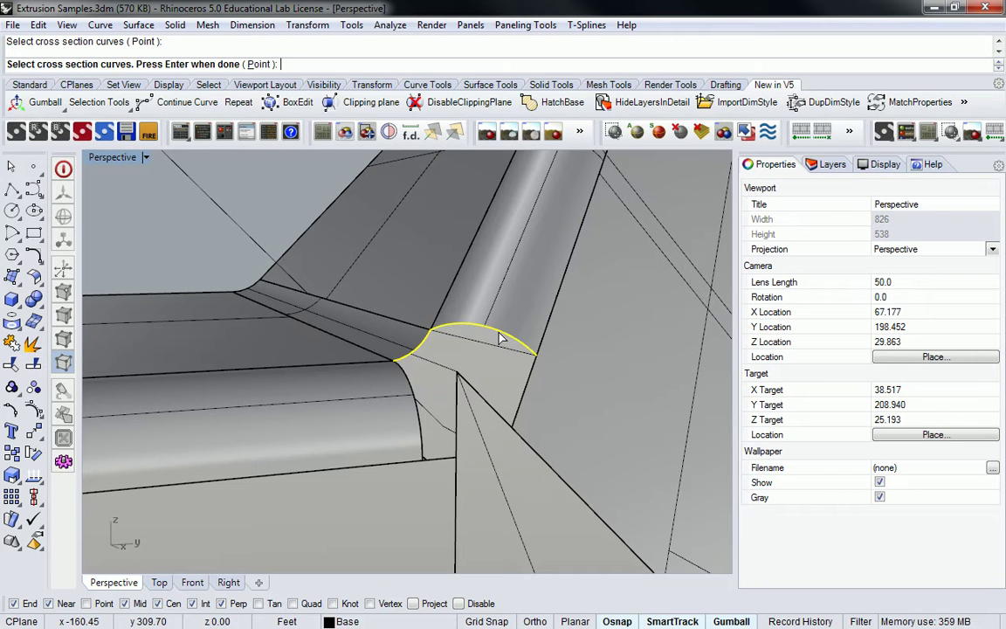
key("Return")
left_click(440, 429)
right_click_drag(440, 428, 562, 385)
key("ctrl+z")
Start the Patch command on the corner gap.
type("Patch")
key("Return")
right_click_drag(431, 319, 573, 350)
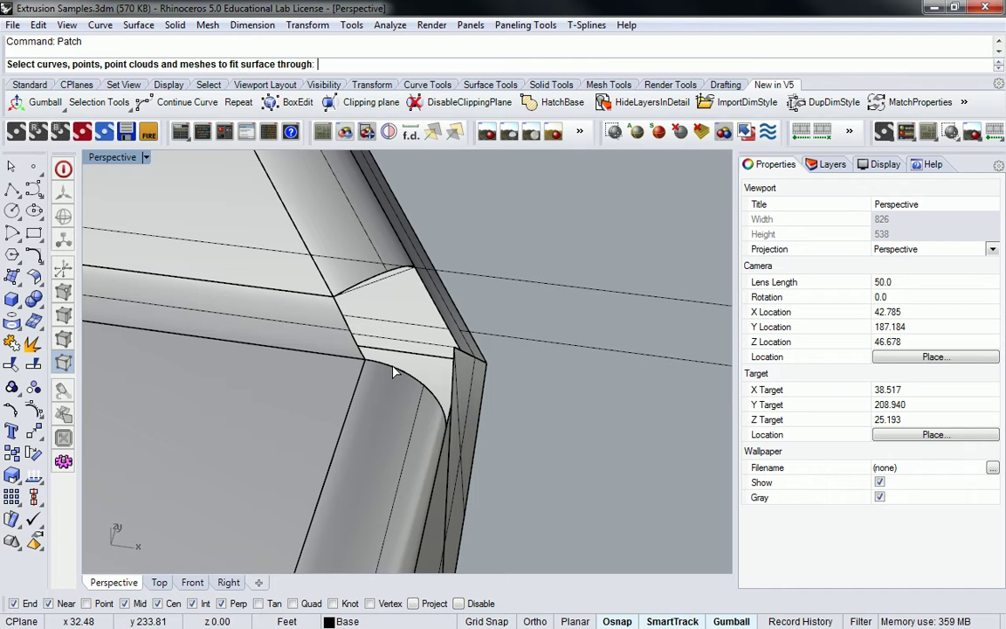
Build a Patch from the corner edge curve and the right tube's edge, then undo it.
key("Escape")
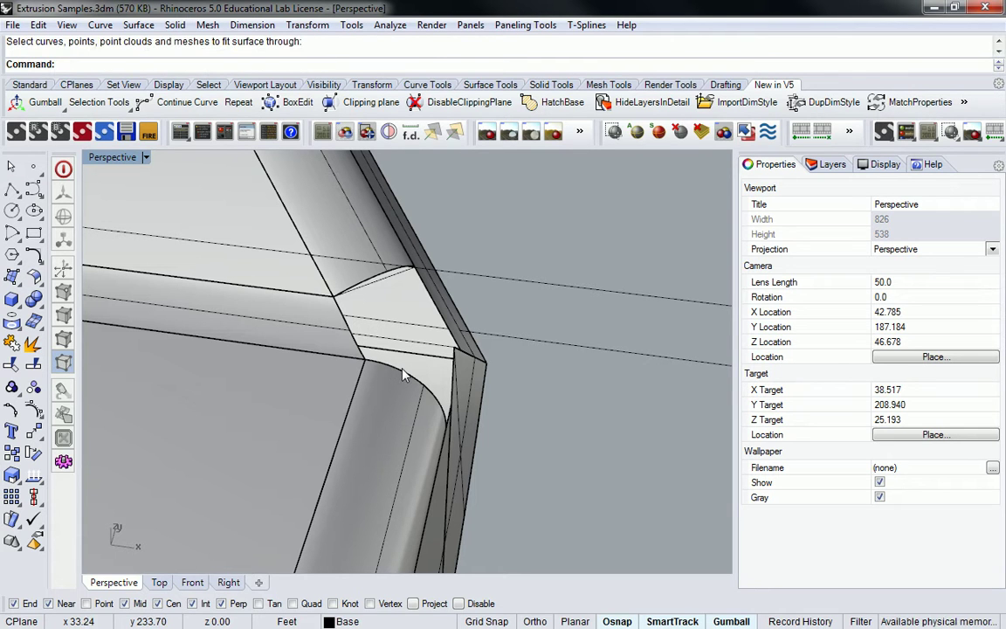
right_click_drag(576, 223, 401, 400)
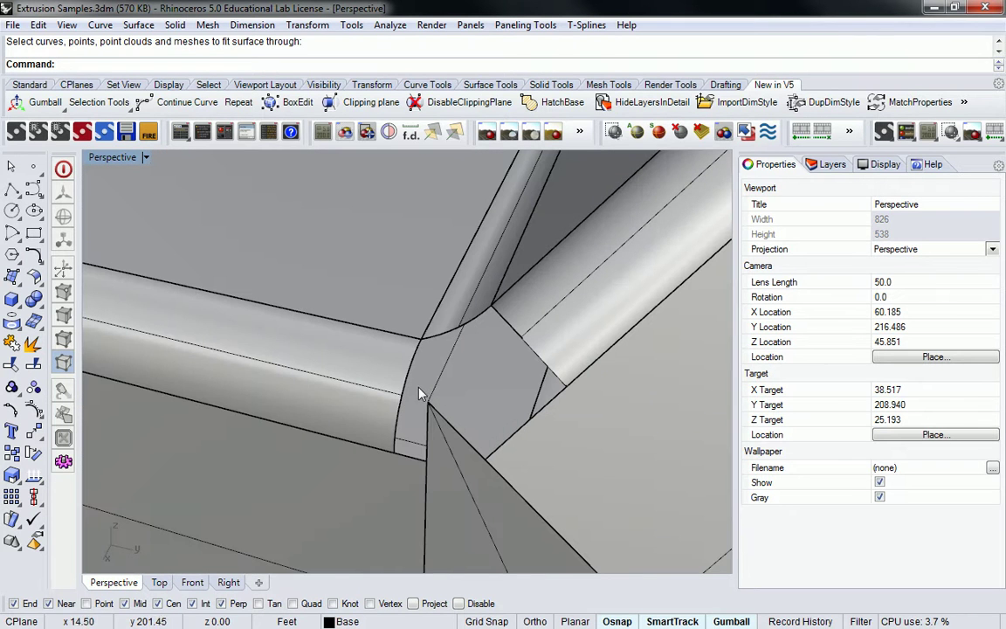
left_click(412, 375)
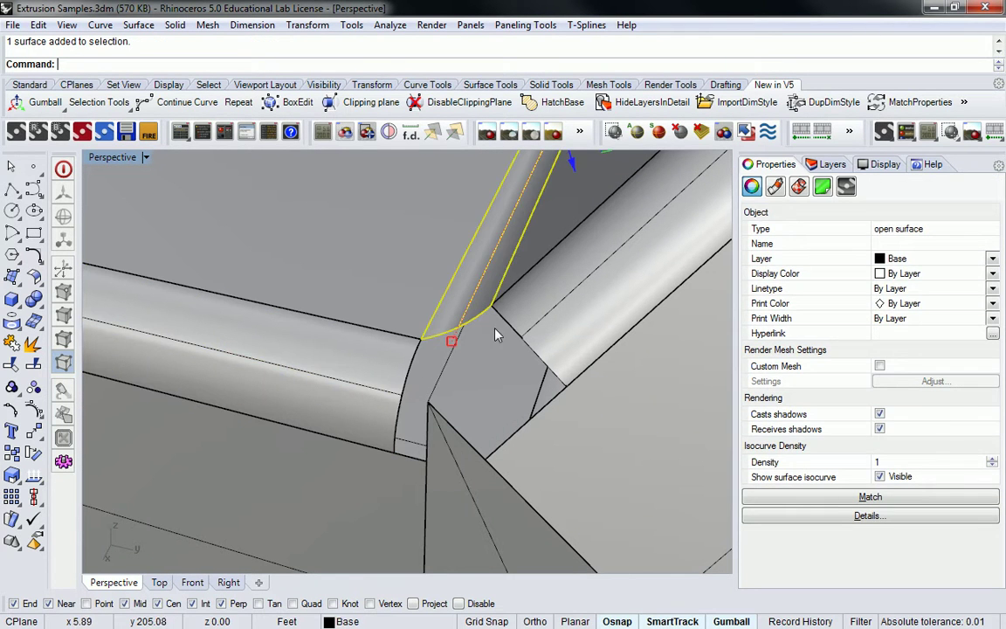
key("Escape")
type("Patch")
key("Return")
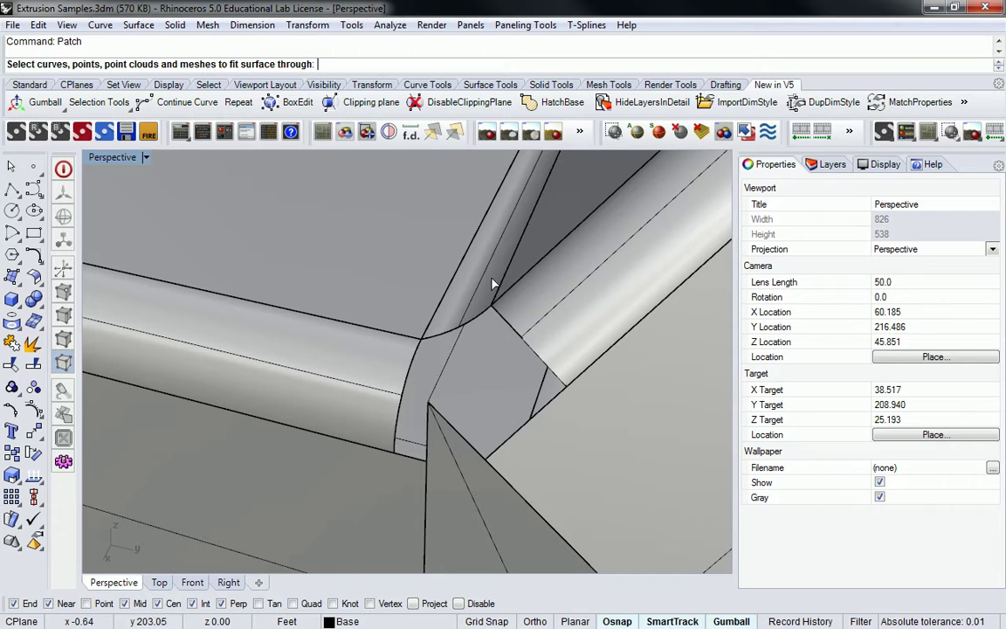
left_click(418, 356)
left_click(515, 337)
key("Return")
left_click(388, 471)
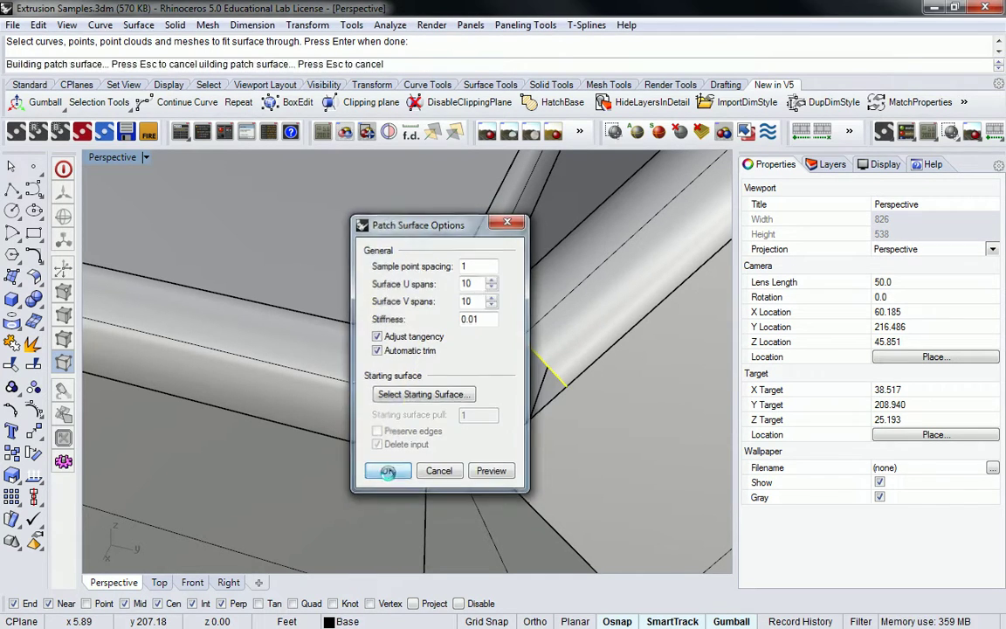
key("ctrl+z")
Undo the earlier blend surface and view the bend.
right_click_drag(446, 300, 411, 349)
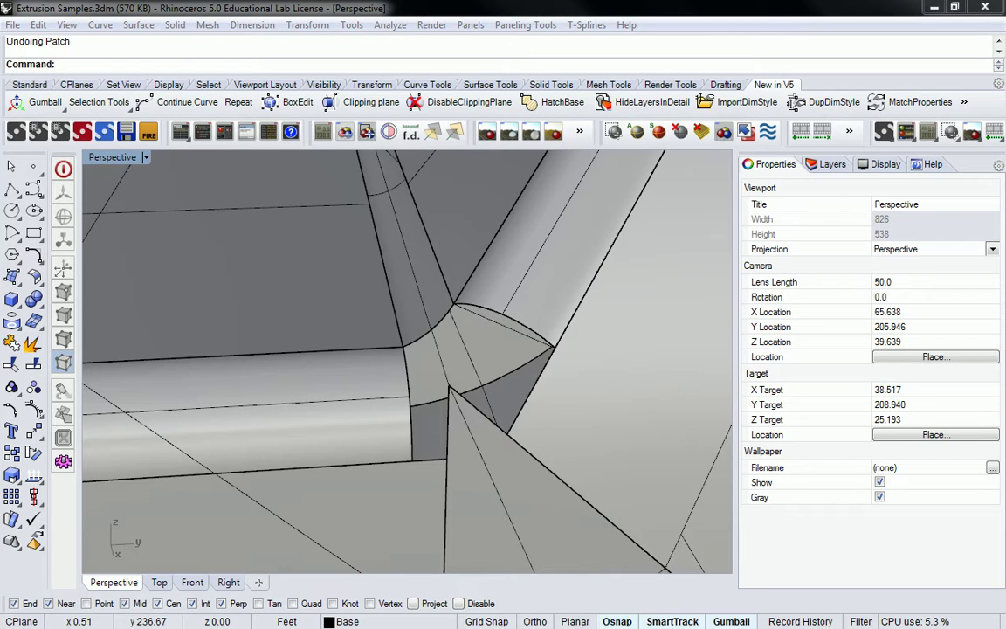
key("ctrl+z")
key("ctrl+z")
right_click_drag(445, 301, 464, 218)
scroll(538, 263, "down", 4)
scroll(538, 372, "up", 4)
scroll(538, 372, "down", 3)
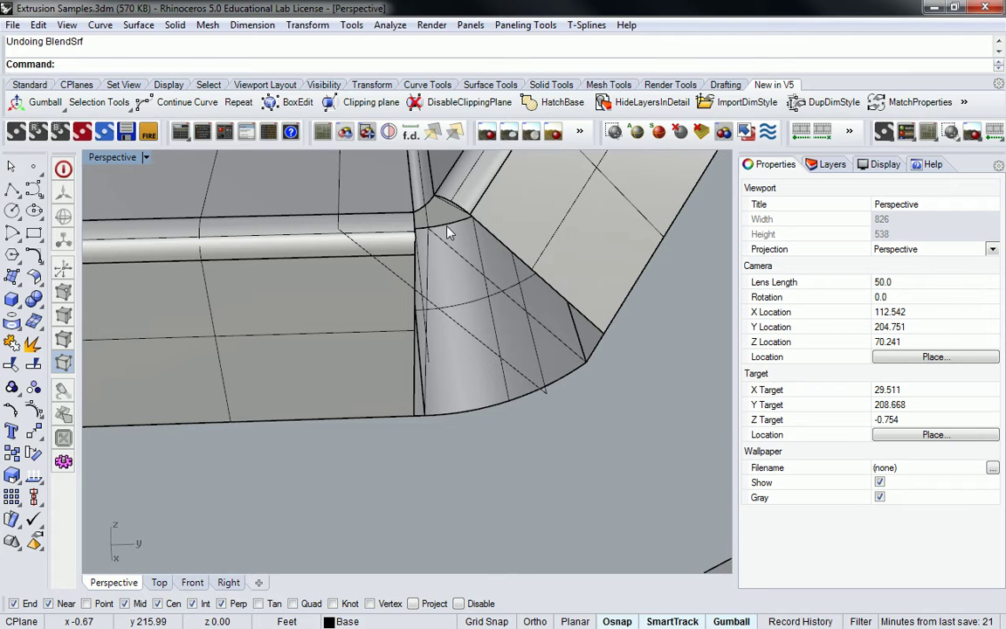
Create a BlendSrf blend surface between the two gap edges at the rounded bend corner.
type("B")
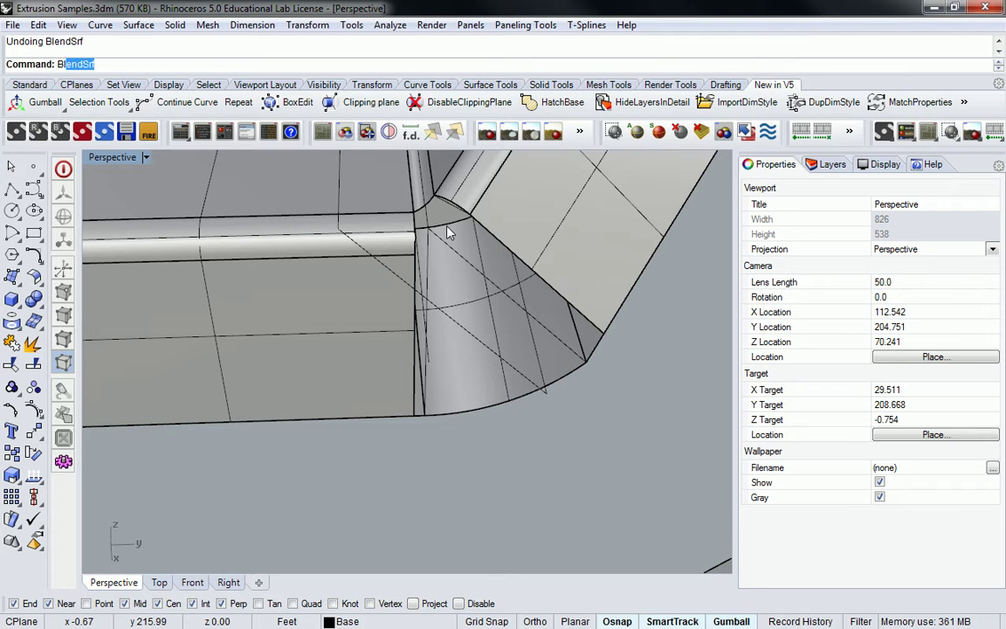
type("lendS")
key("Return")
right_click_drag(443, 231, 512, 218)
left_click(514, 214)
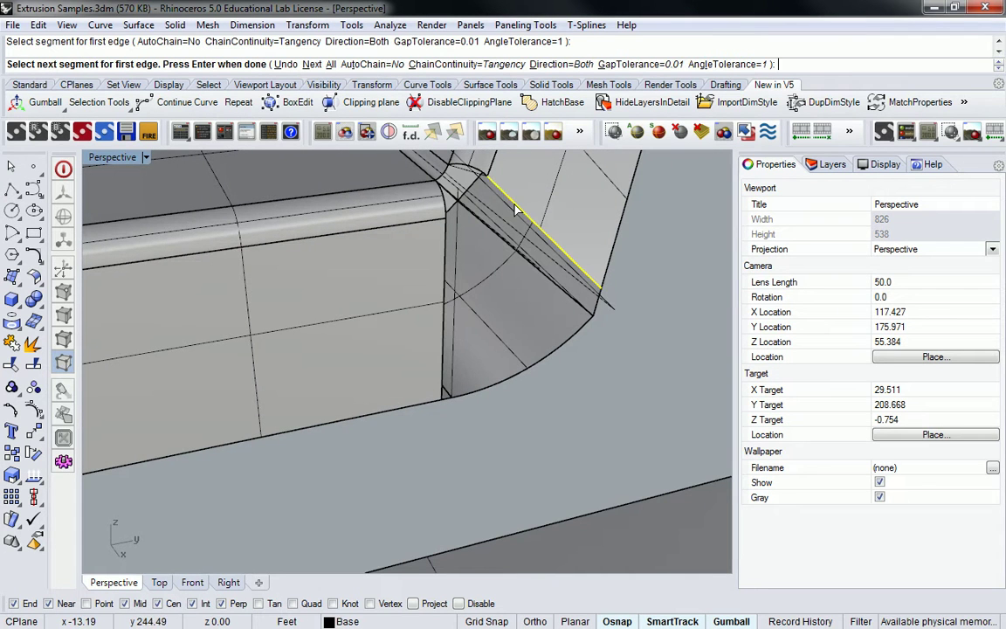
left_click(447, 262)
key("Return")
right_click_drag(447, 260, 533, 275)
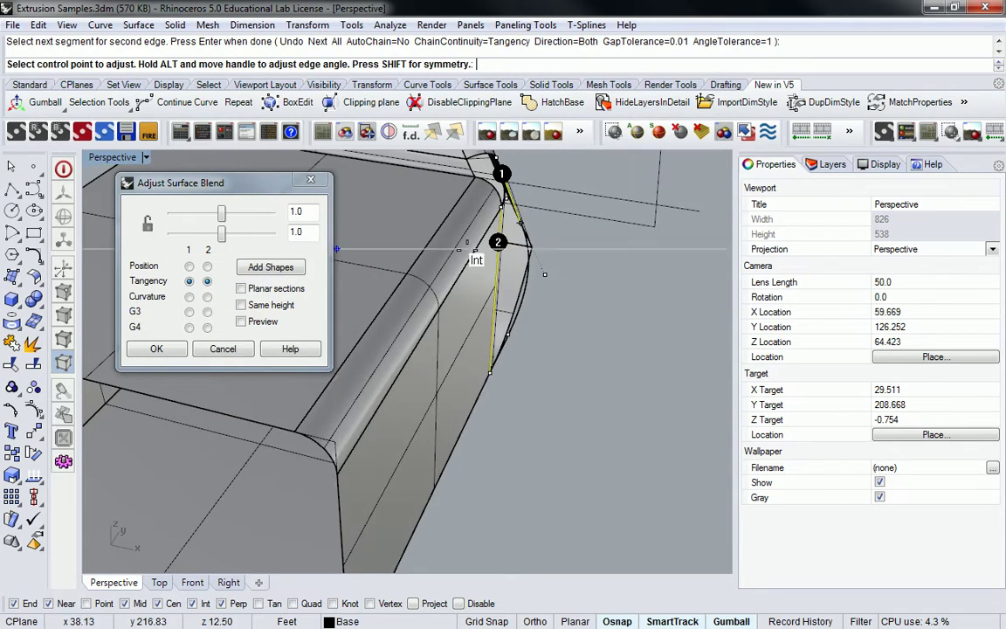
left_click(175, 352)
right_click_drag(288, 269, 395, 328)
Delete the leftover closed and open construction curves at the fillet corner.
left_click(329, 507)
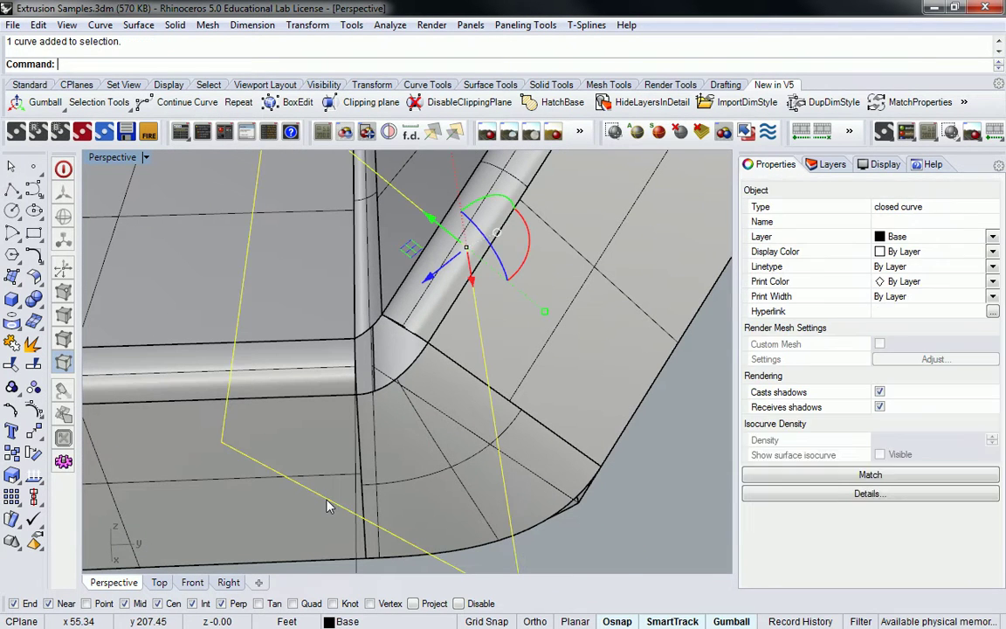
key("Delete")
left_click(423, 428)
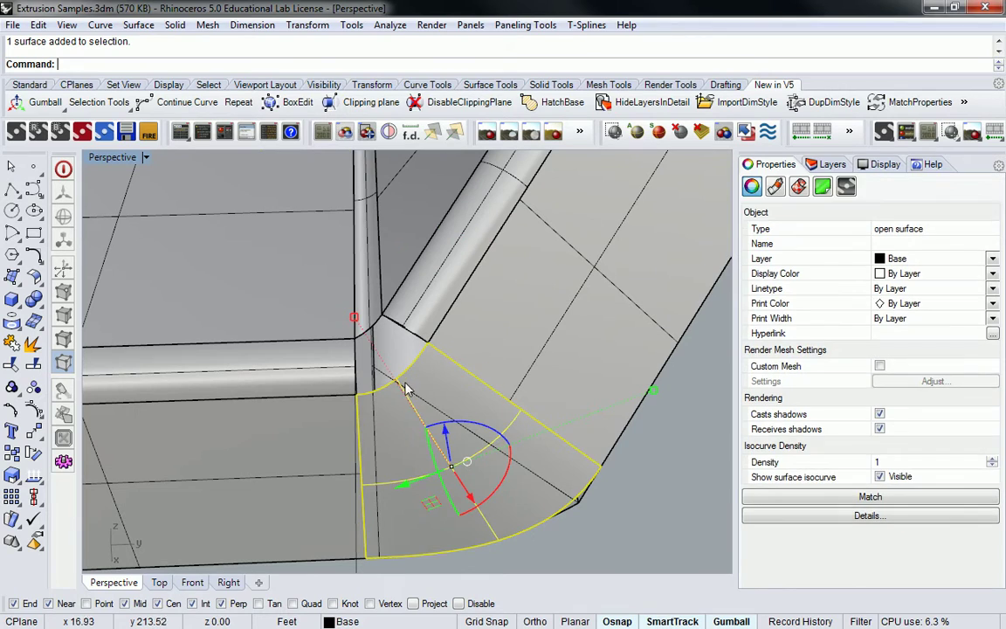
left_click(381, 382)
key("Delete")
left_click(374, 387)
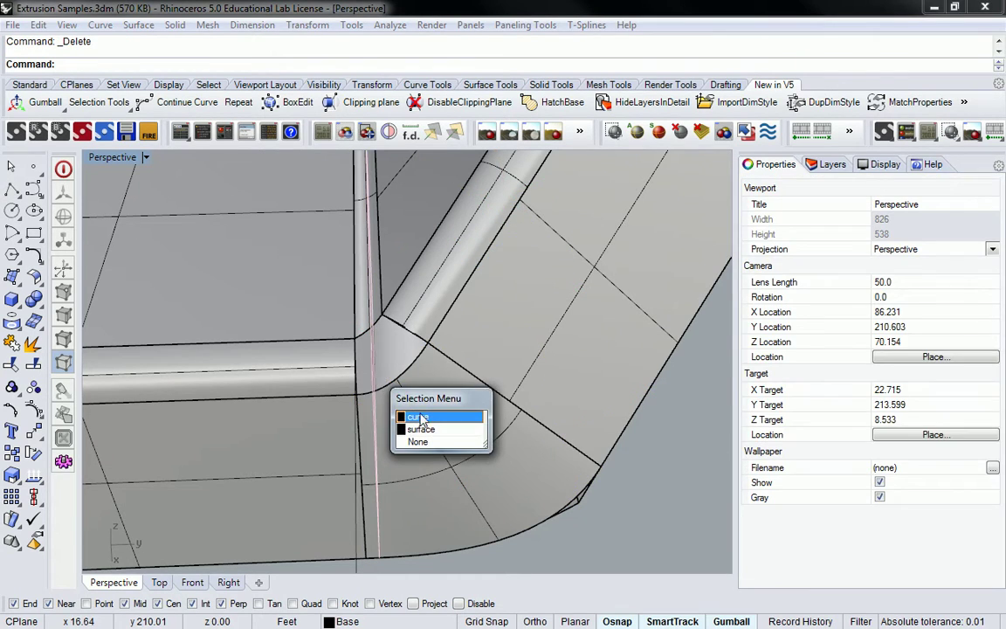
key("Return")
right_click_drag(383, 385, 263, 299)
key("Delete")
left_click(253, 304)
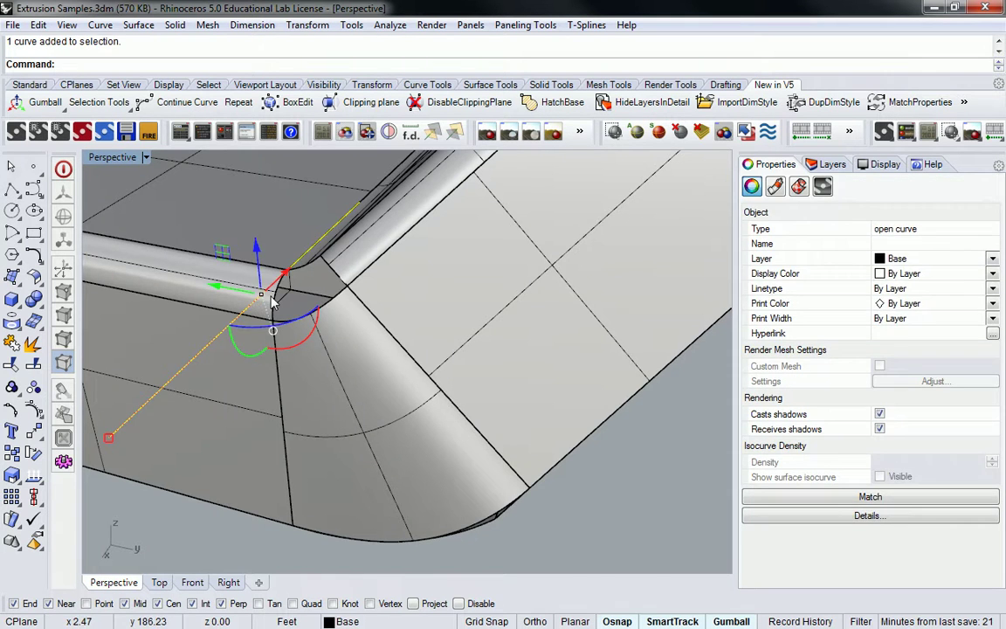
key("Delete")
scroll(287, 256, "up", 3)
right_click_drag(359, 295, 522, 324)
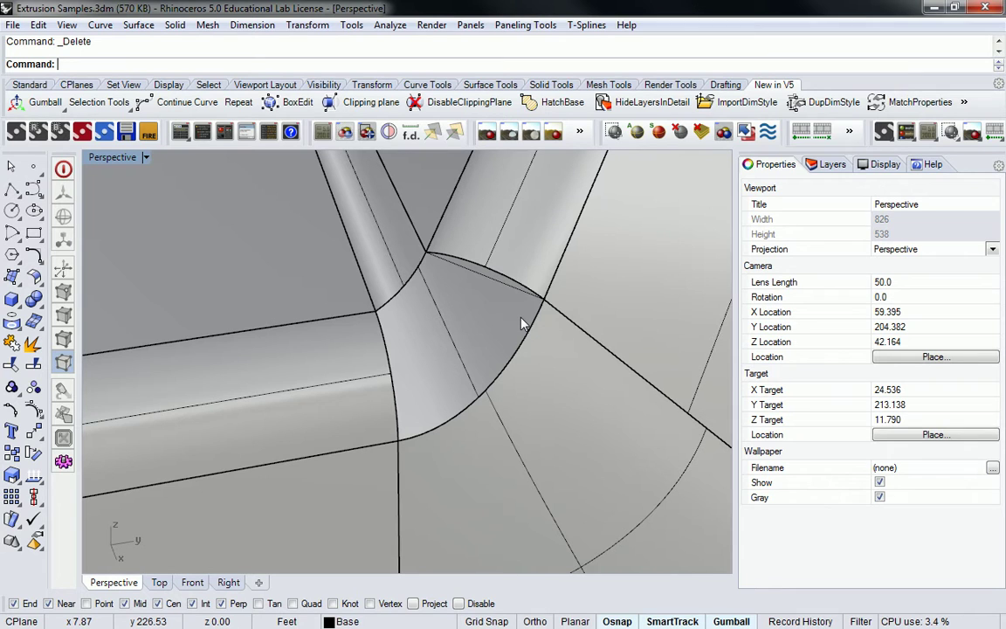
Fill the bend's corner gap with a NetworkSrf from its four edges, tangent on all sides.
type("B")
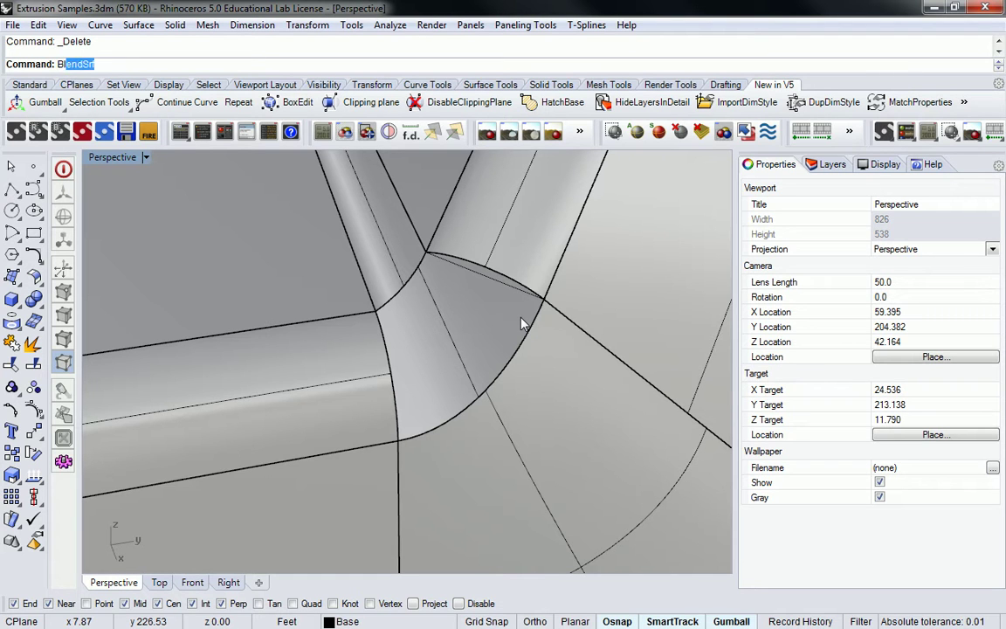
type("le")
key("Escape")
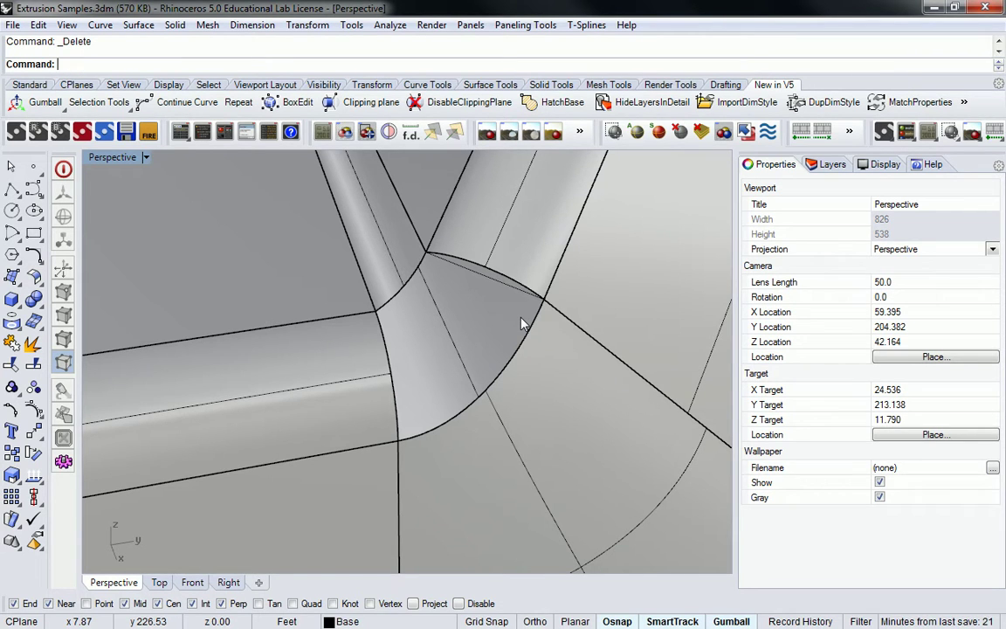
type("Networ")
key("Return")
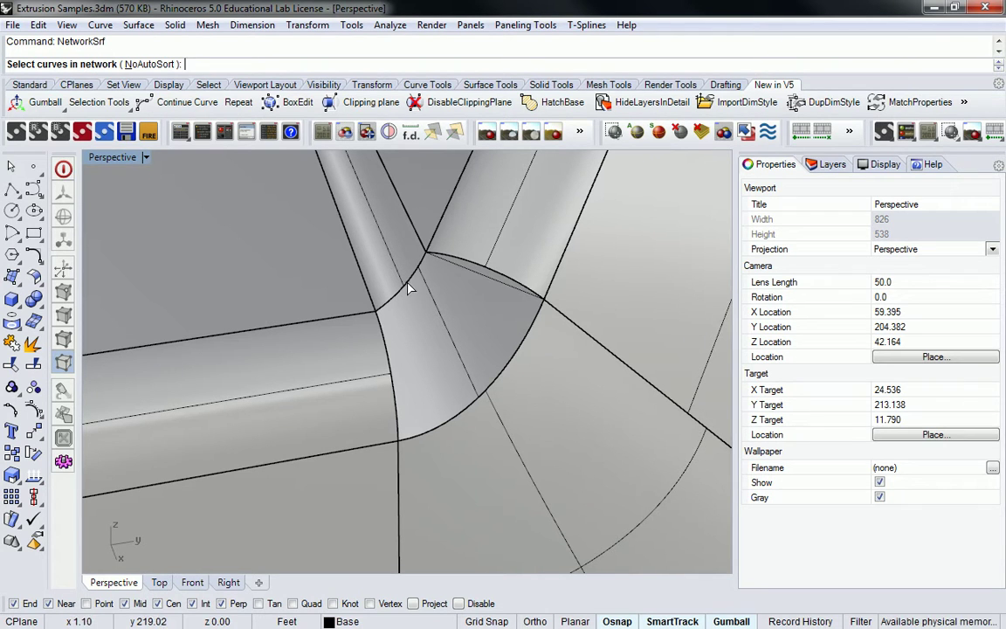
left_click(407, 284)
left_click(483, 277)
left_click(515, 348)
left_click(391, 377)
key("Return")
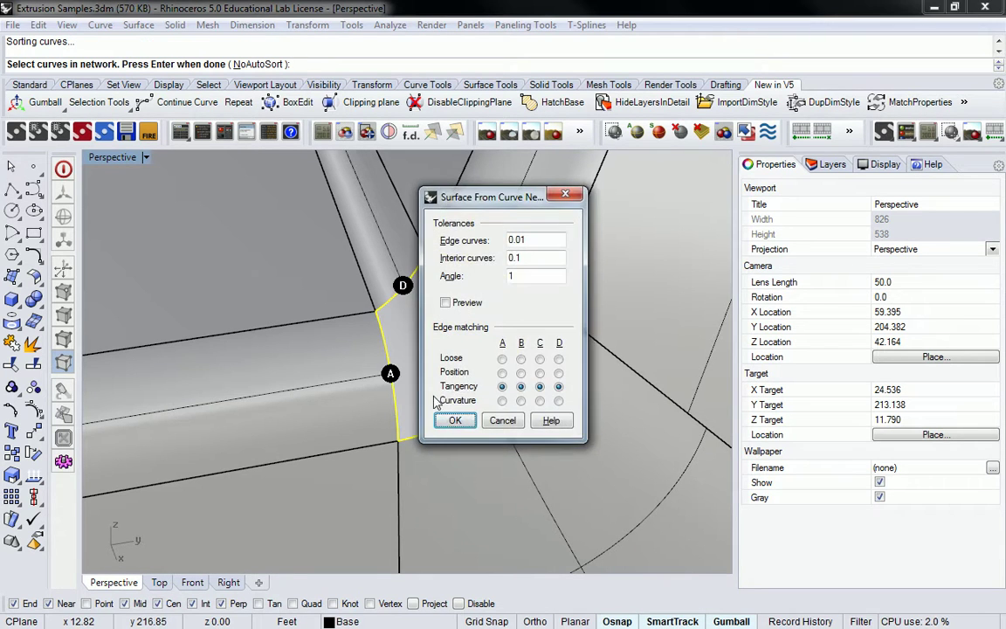
left_click(452, 417)
right_click_drag(536, 316, 432, 355)
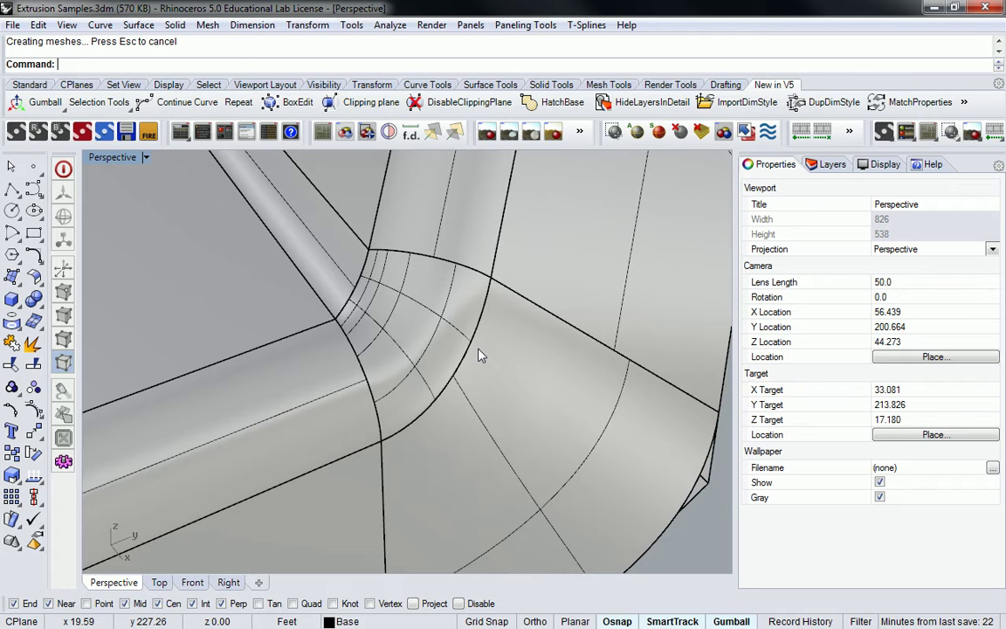
scroll(479, 353, "down", 8)
scroll(572, 358, "up", 10)
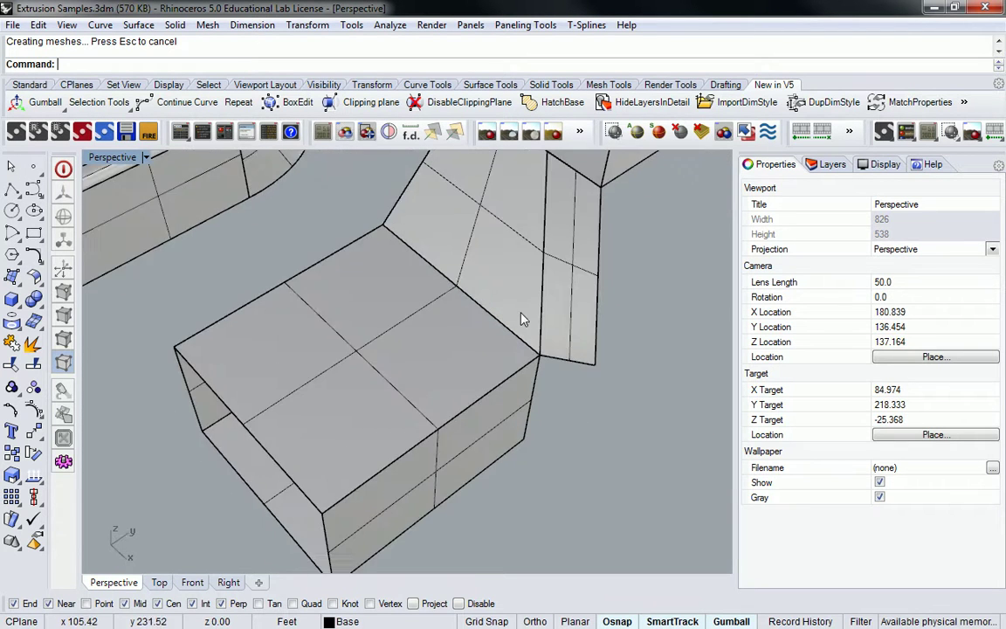
Fillet the box's top and side surfaces with a 3.00-radius FilletSrf, then inspect the result.
scroll(521, 320, "up", 1)
type("Fille")
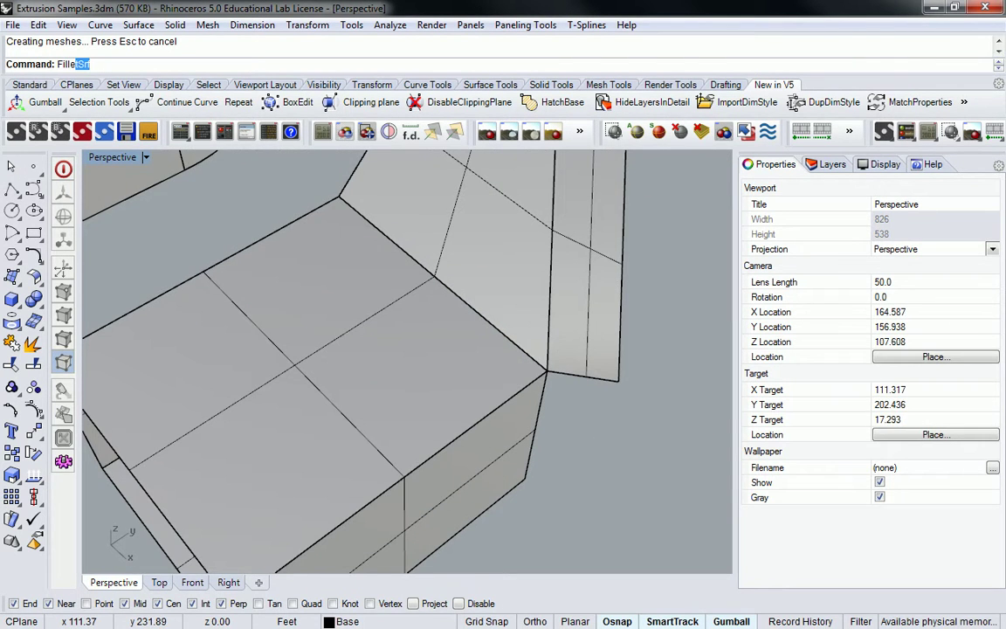
type("t")
key("Return")
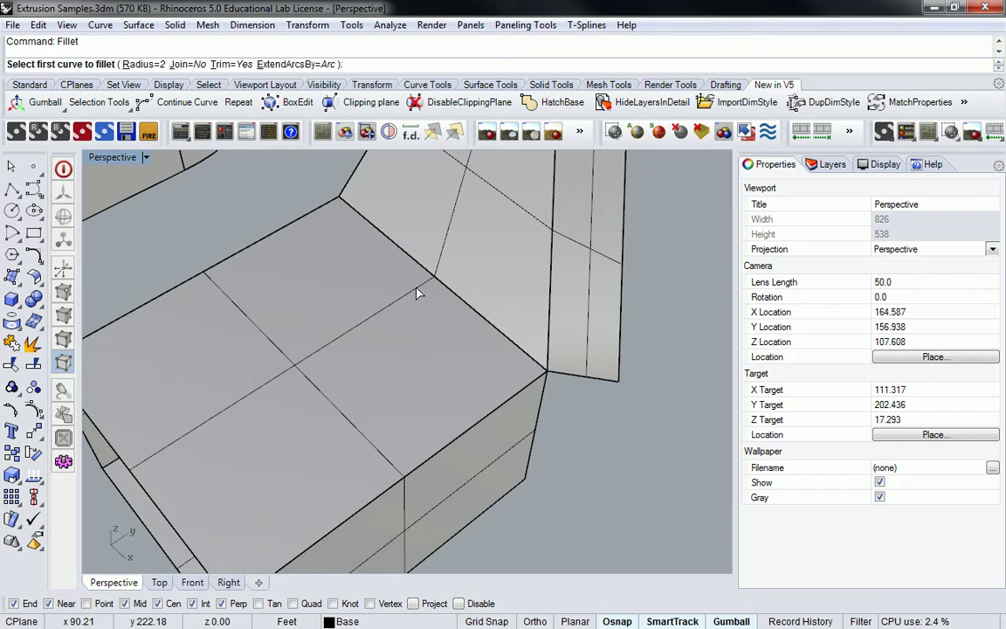
key("Escape")
type("FilletSrf")
key("Return")
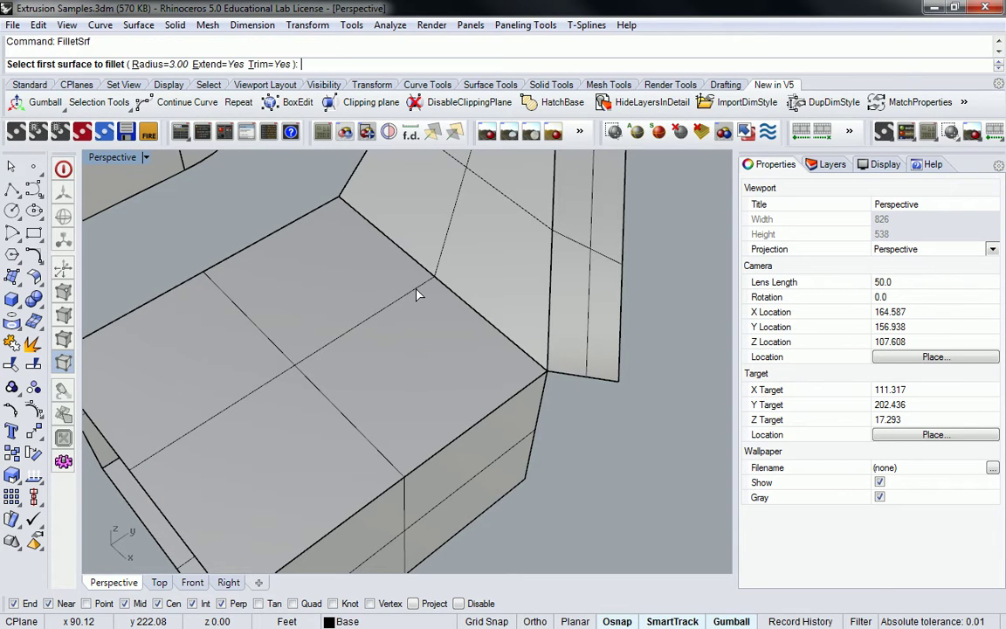
left_click(339, 255)
left_click(465, 223)
right_click_drag(541, 259, 445, 340)
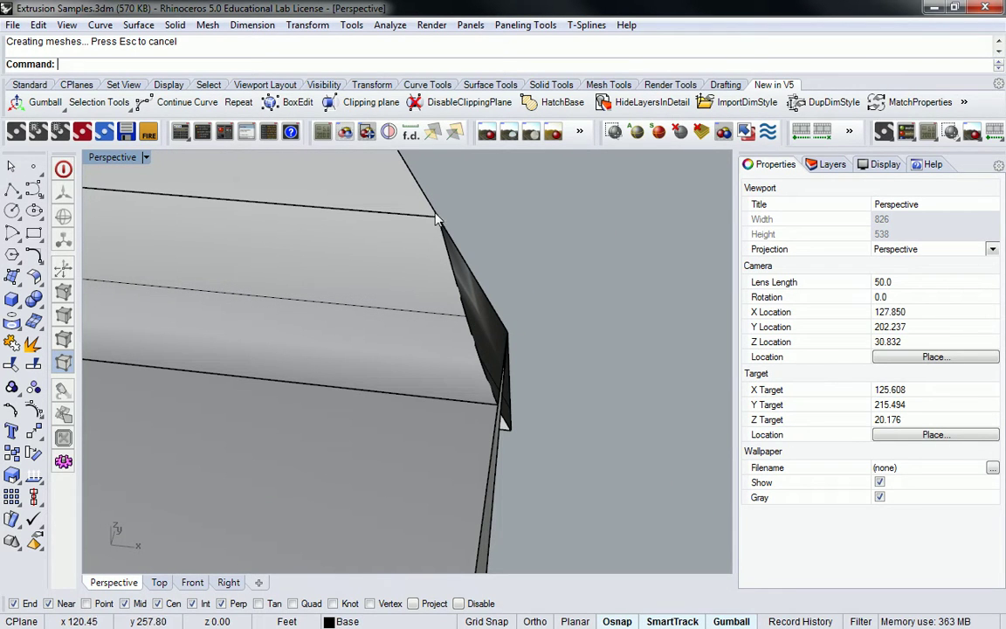
right_click_drag(439, 222, 461, 265)
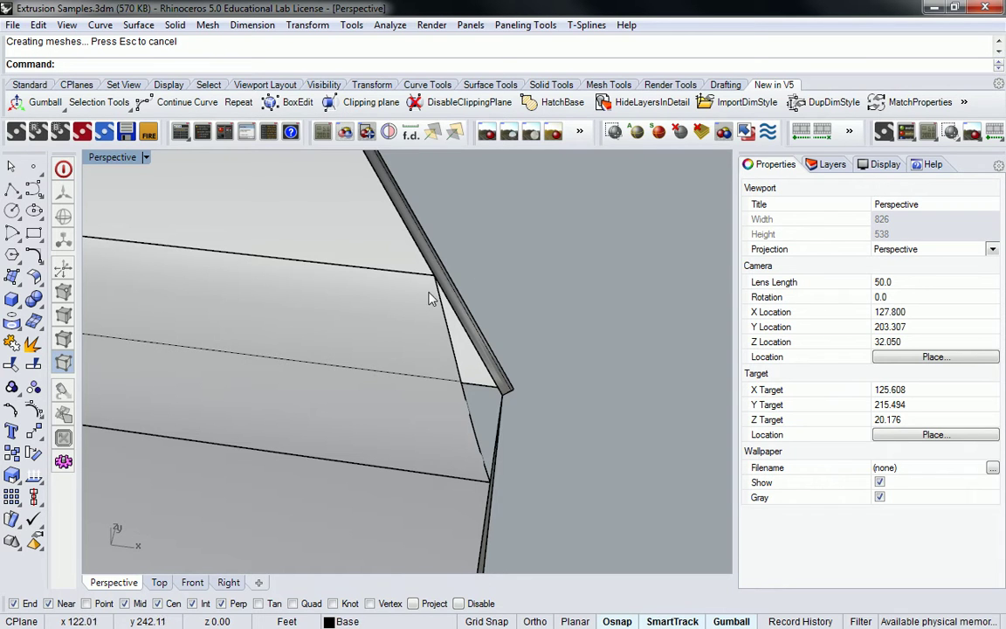
right_click_drag(471, 287, 169, 373)
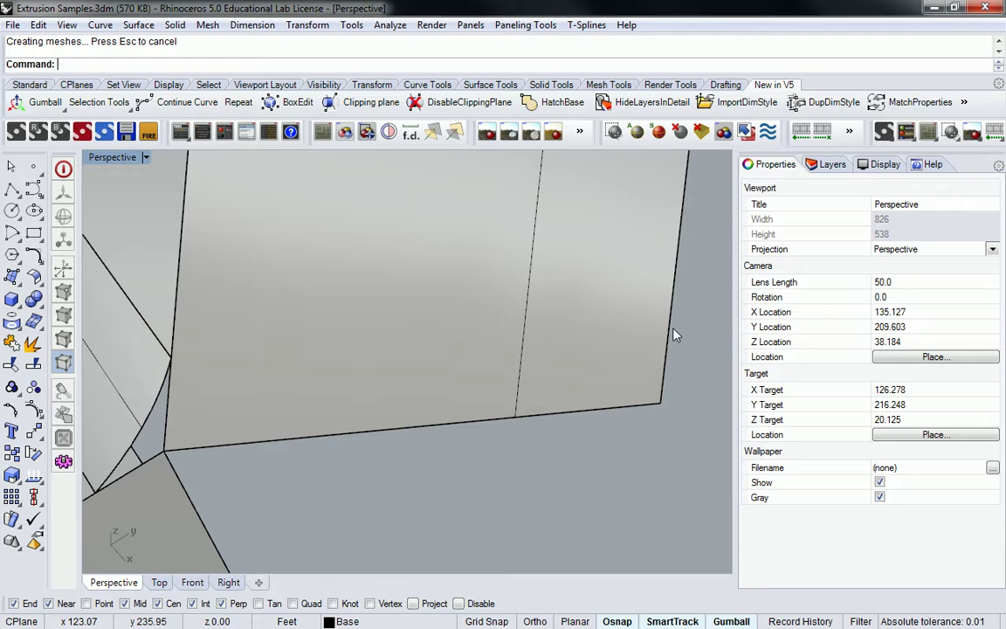
right_click_drag(642, 301, 475, 319)
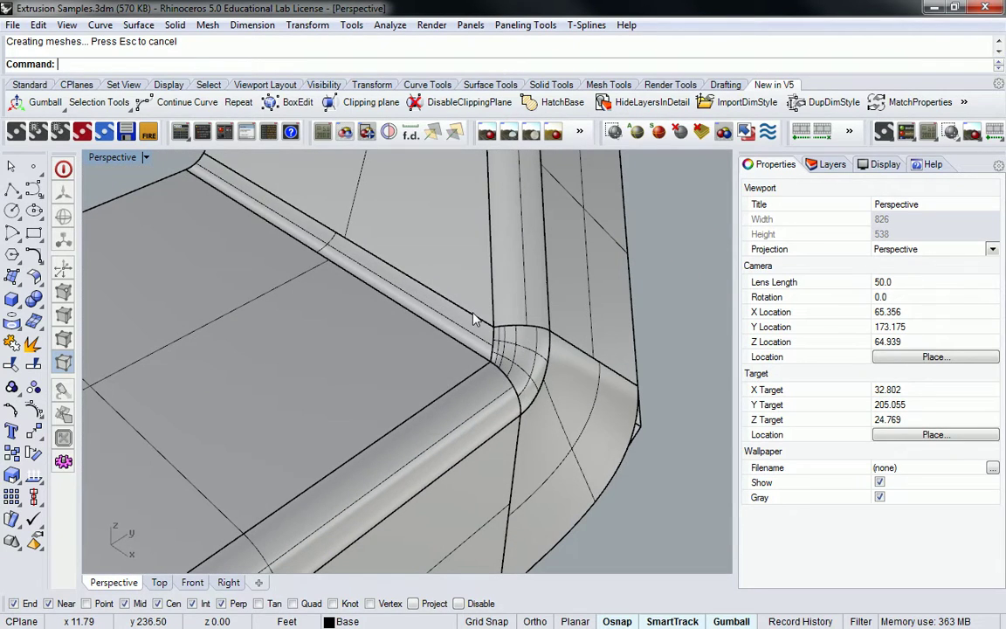